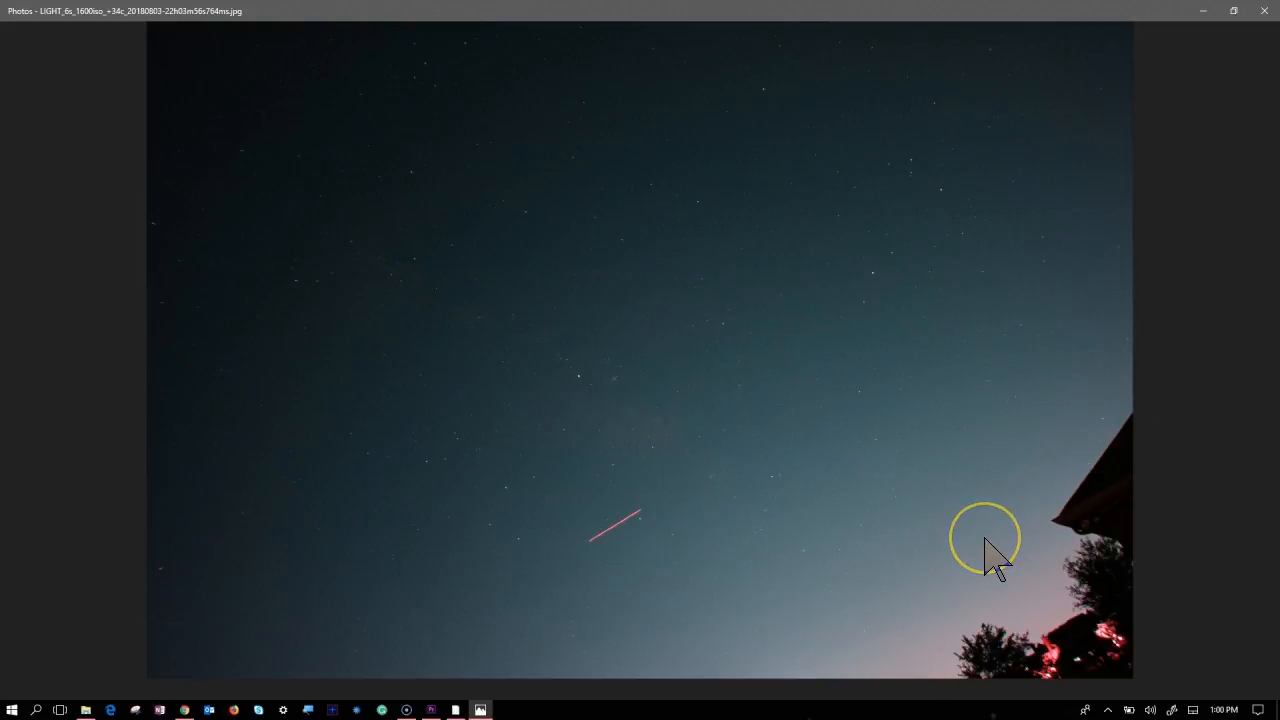
{"action": "key", "text": "Right"}
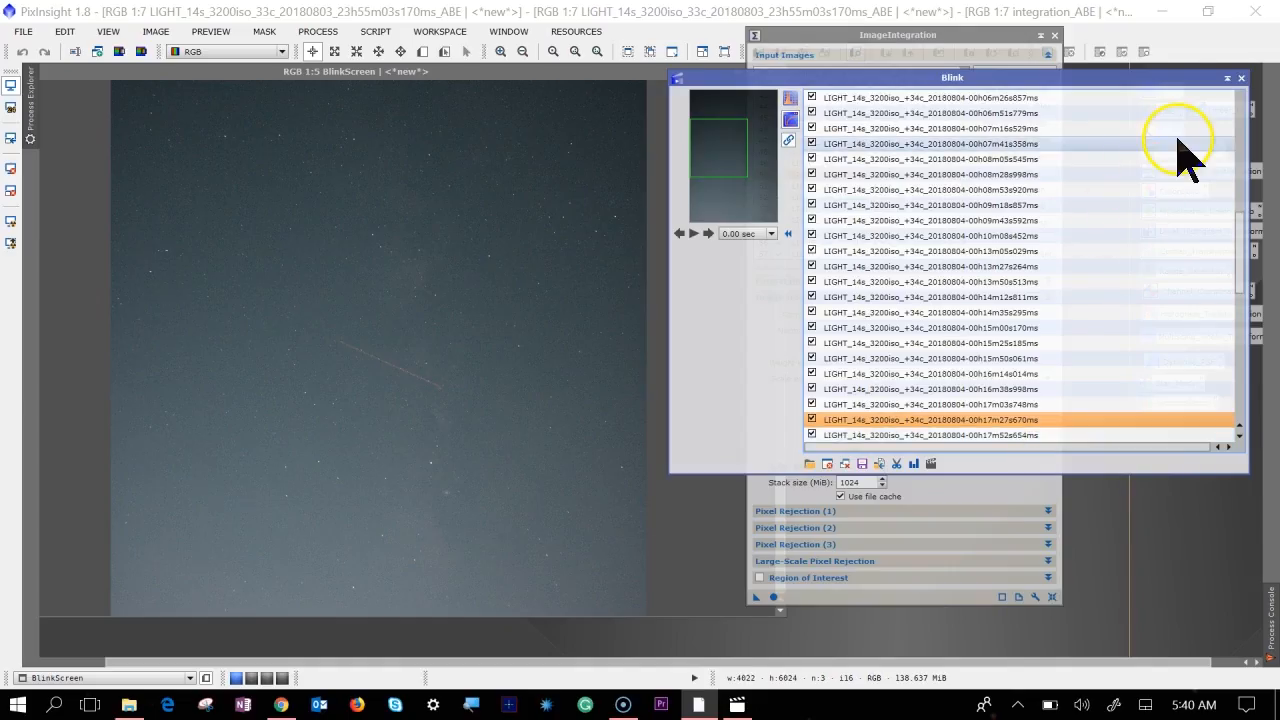
- Remove the trailed frame 00h17m27s670ms found in Blink from the ImageIntegration input images
{"action": "left_click_drag", "start_coordinate": [1131, 79], "coordinate": [644, 82]}
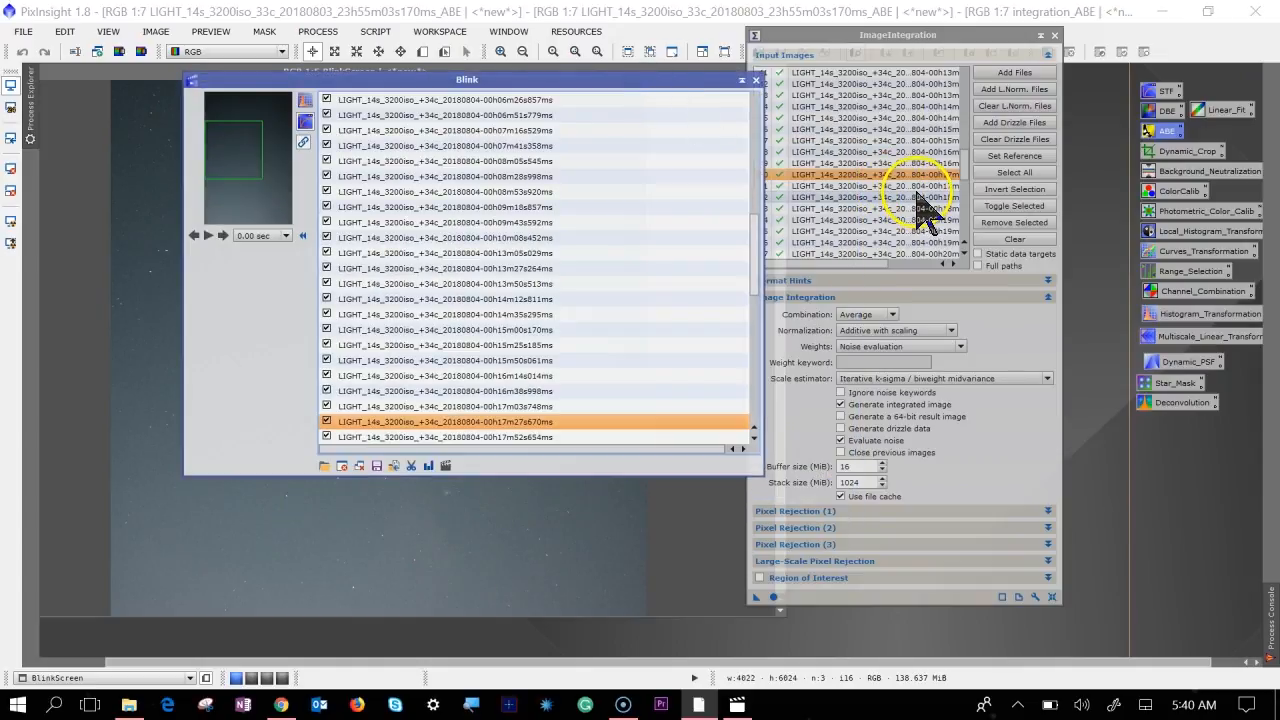
{"action": "left_click", "coordinate": [926, 262]}
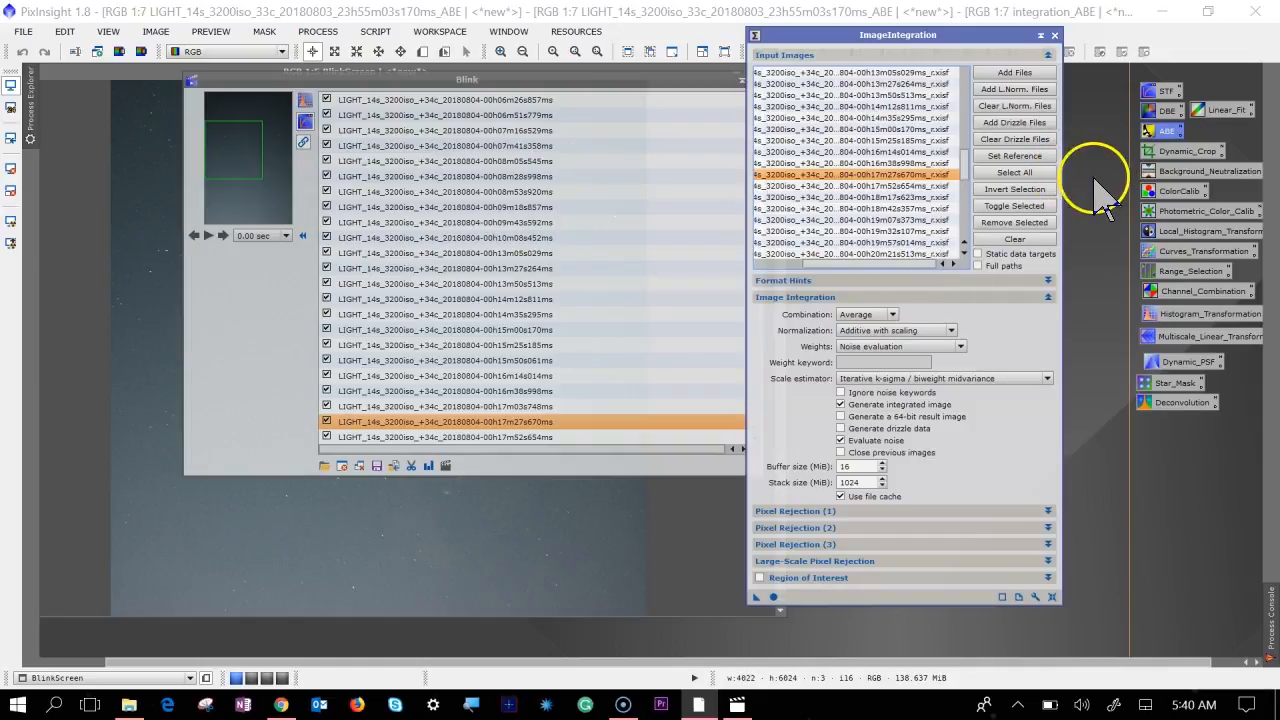
{"action": "left_click", "coordinate": [1030, 223]}
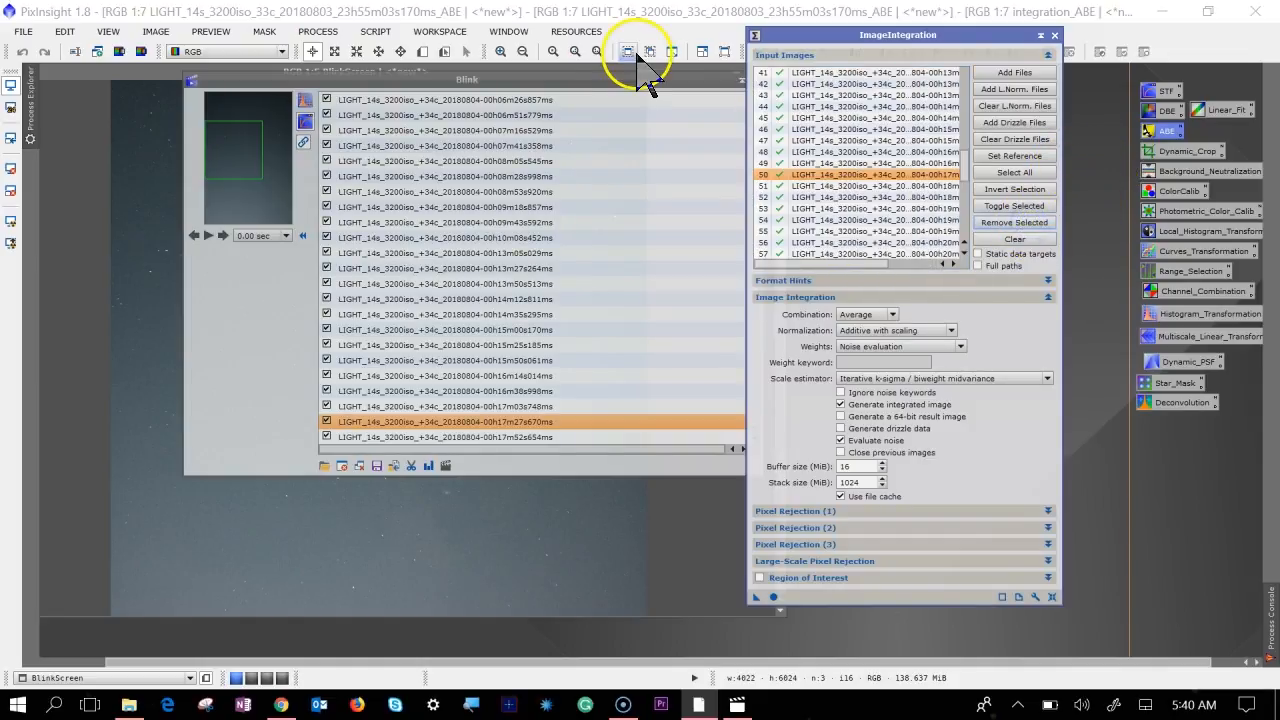
- Check the following frame, 00h17m52s654ms, in Blink and remove it from the ImageIntegration input images
{"action": "left_click_drag", "start_coordinate": [600, 84], "coordinate": [1028, 68]}
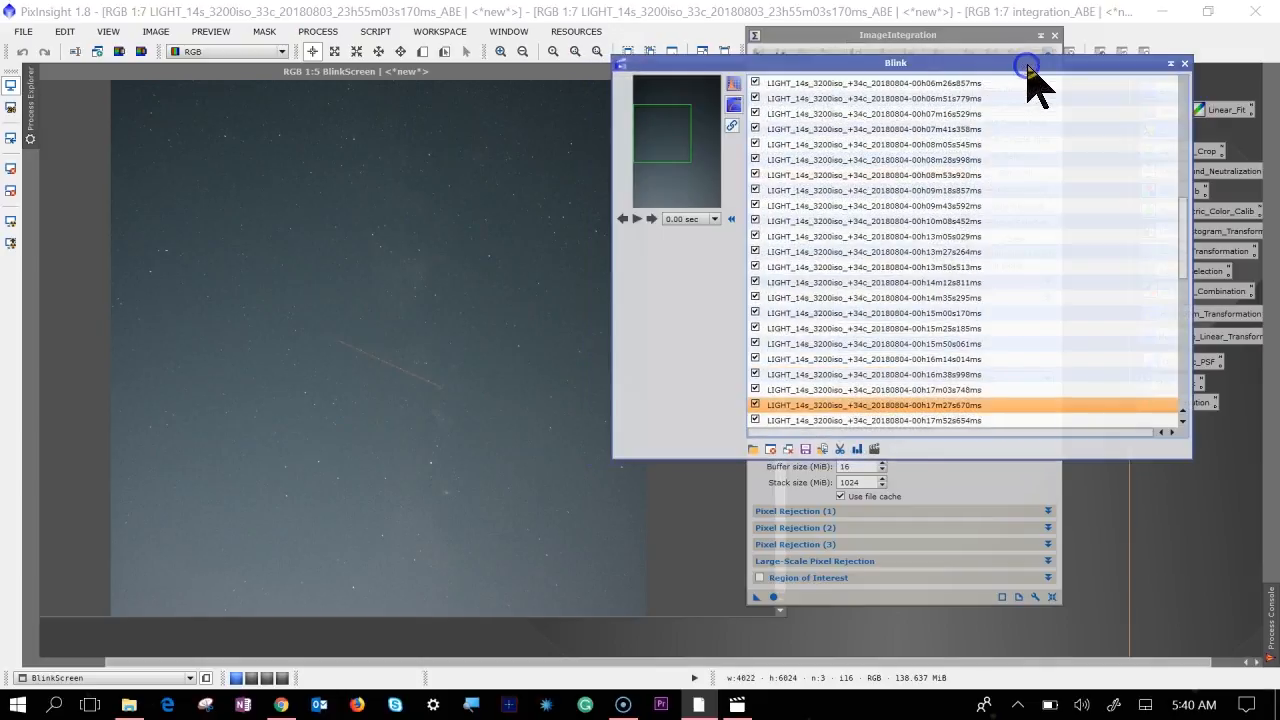
{"action": "left_click", "coordinate": [975, 420]}
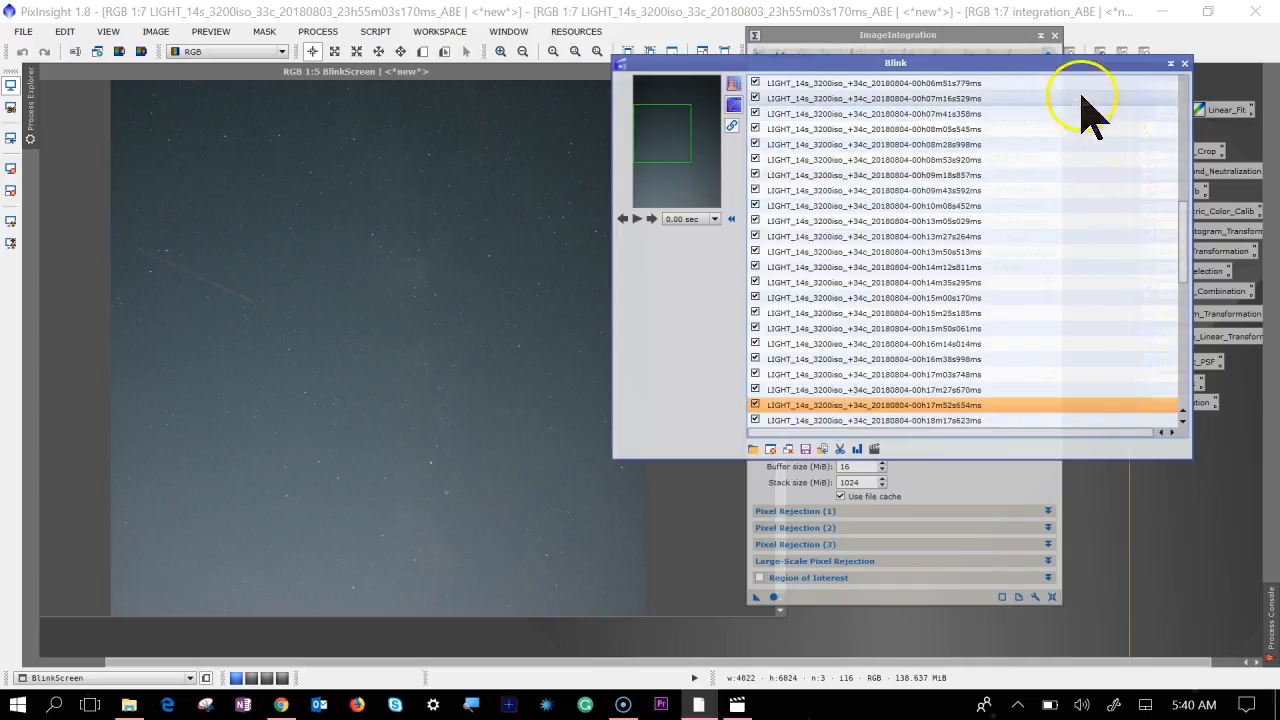
{"action": "left_click_drag", "start_coordinate": [1103, 65], "coordinate": [679, 103]}
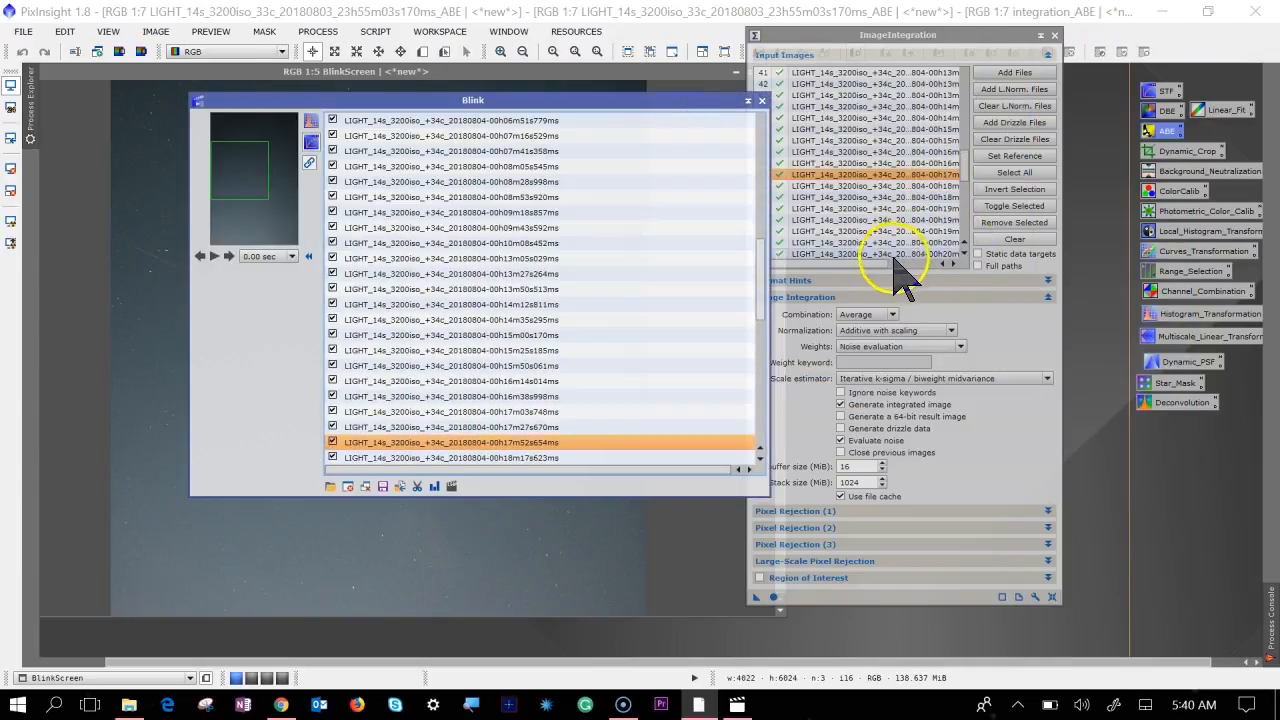
{"action": "left_click", "coordinate": [920, 264]}
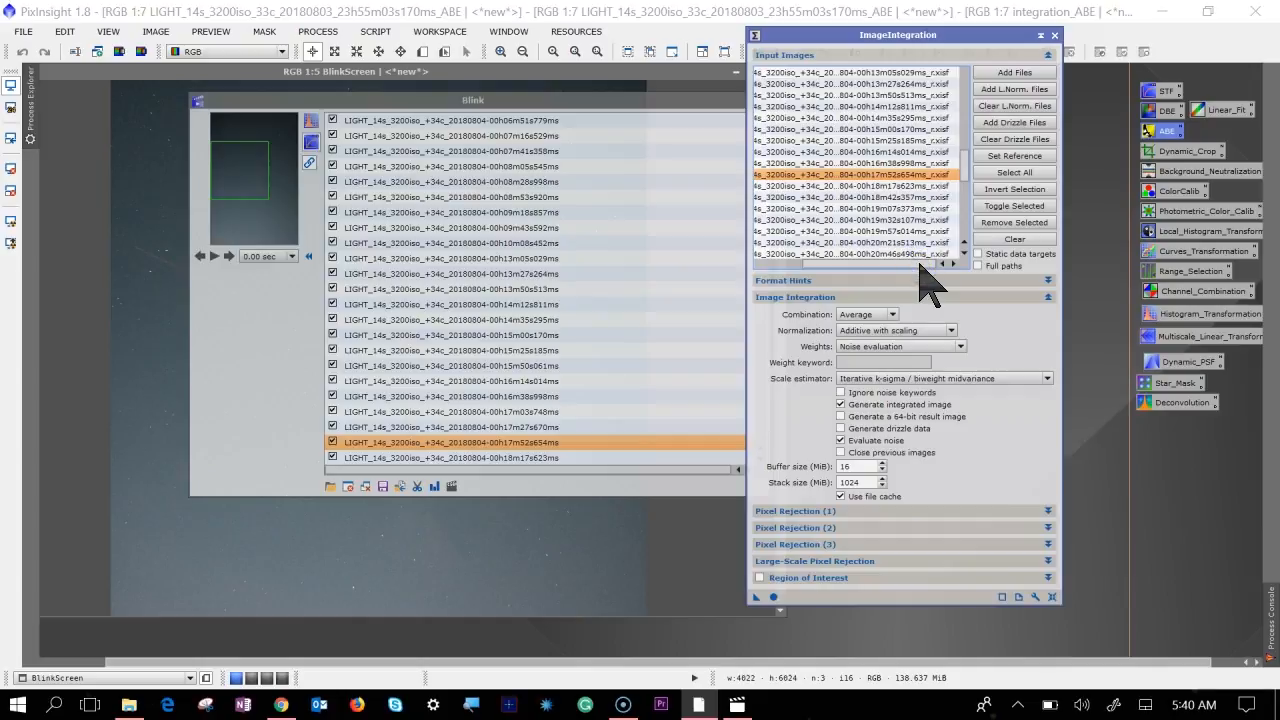
{"action": "left_click", "coordinate": [1020, 222]}
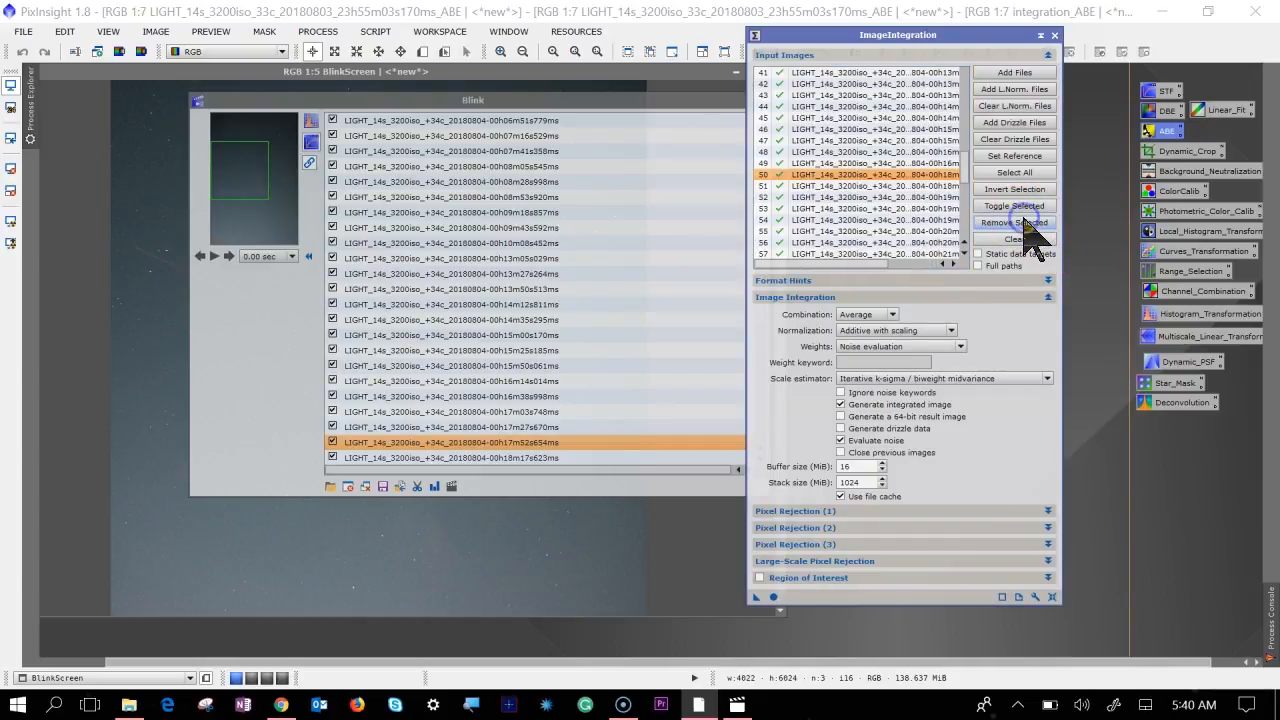
{"action": "right_click", "coordinate": [664, 104]}
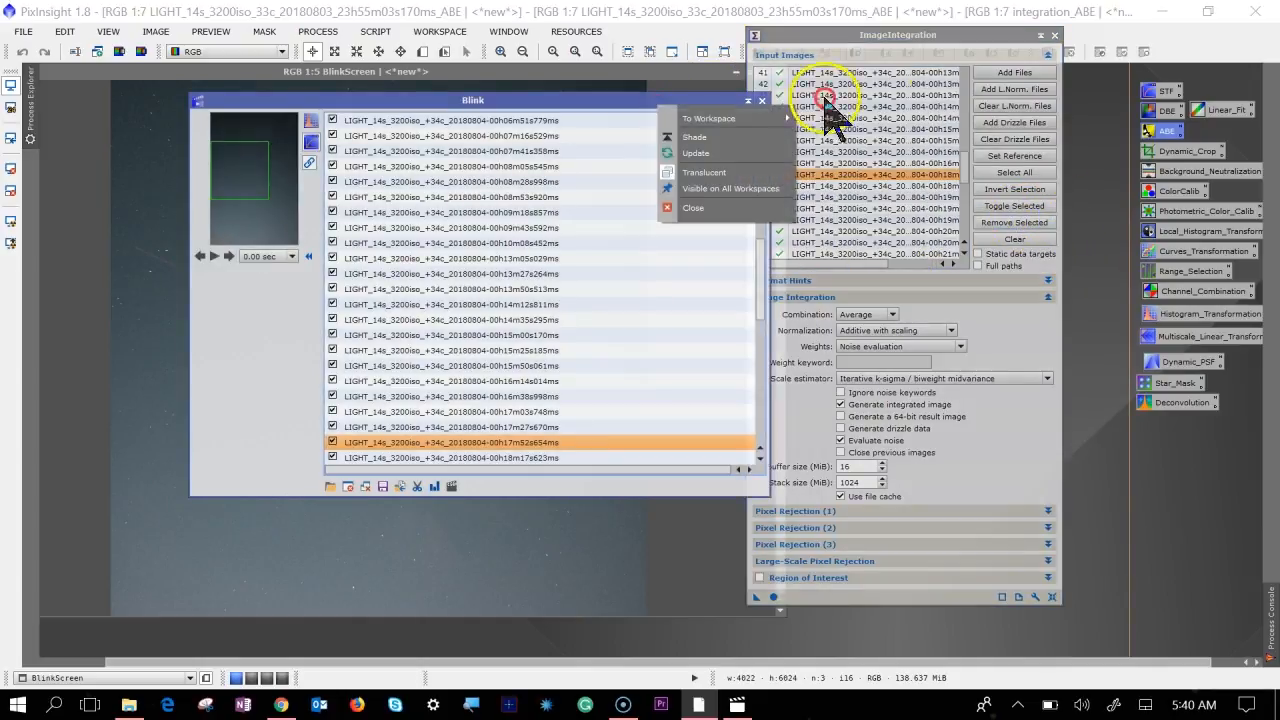
{"action": "left_click", "coordinate": [618, 104]}
{"action": "left_click_drag", "start_coordinate": [618, 104], "coordinate": [1130, 104]}
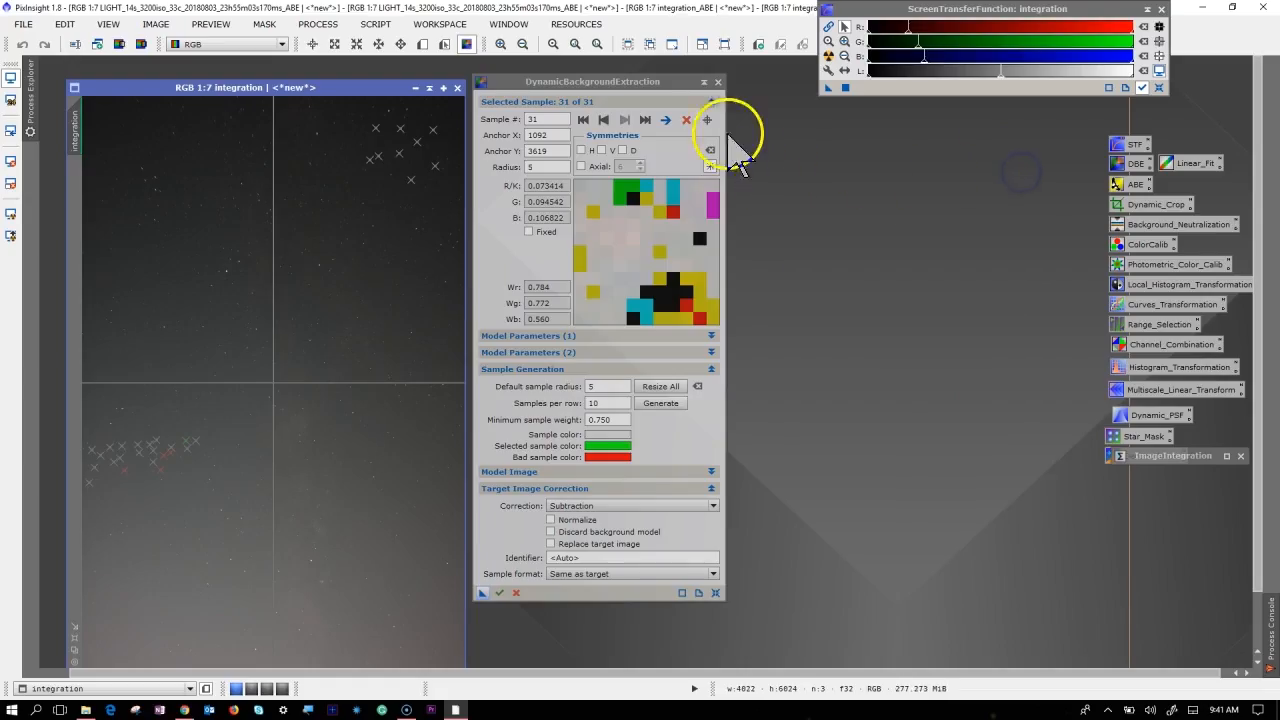
- Clear the existing DynamicBackgroundExtraction samples and generate a new sample grid over the integration image
{"action": "left_click", "coordinate": [686, 119]}
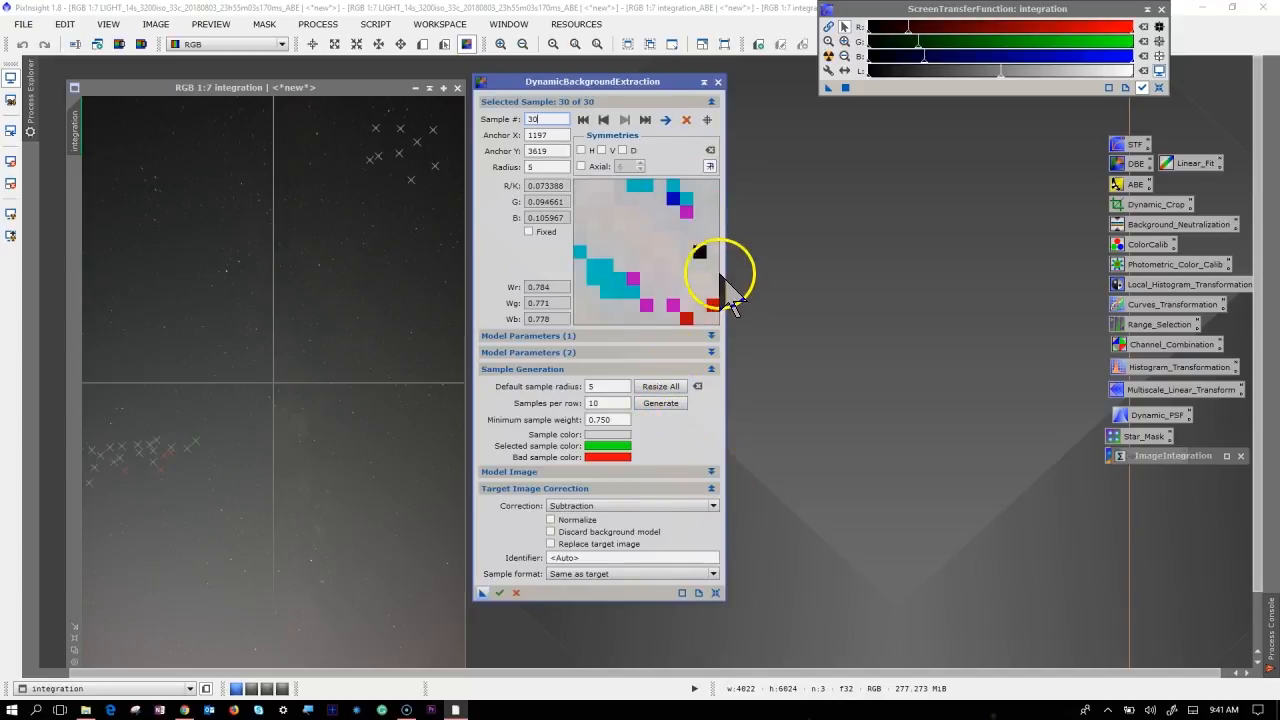
{"action": "left_click", "coordinate": [715, 592]}
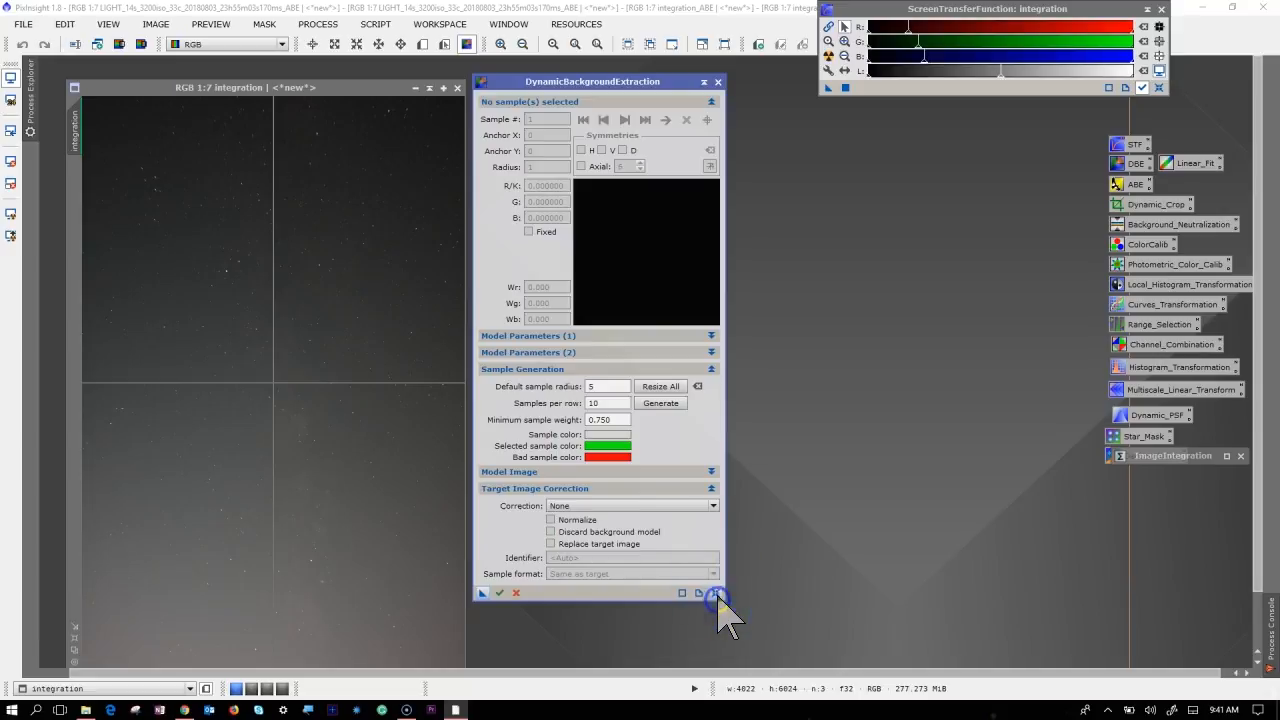
{"action": "left_click", "coordinate": [668, 403]}
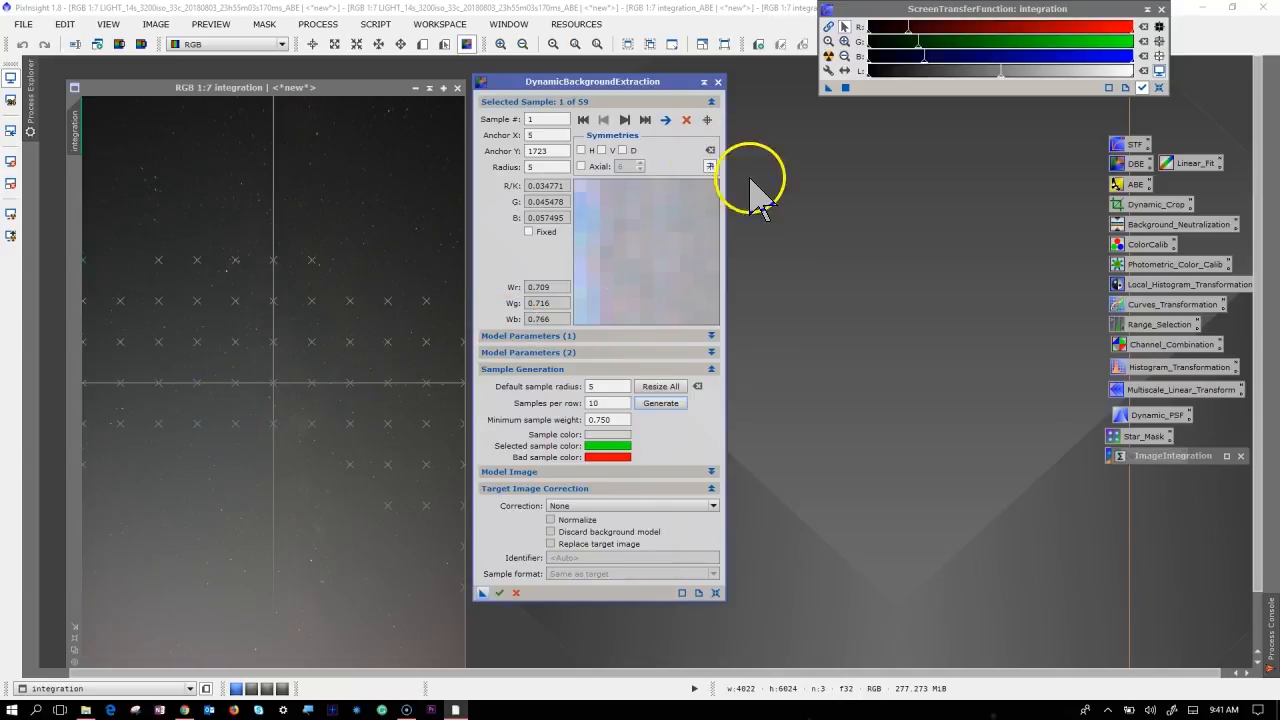
- Review the background samples backwards from the last one to sample 46, and delete two samples there
{"action": "left_click", "coordinate": [646, 120]}
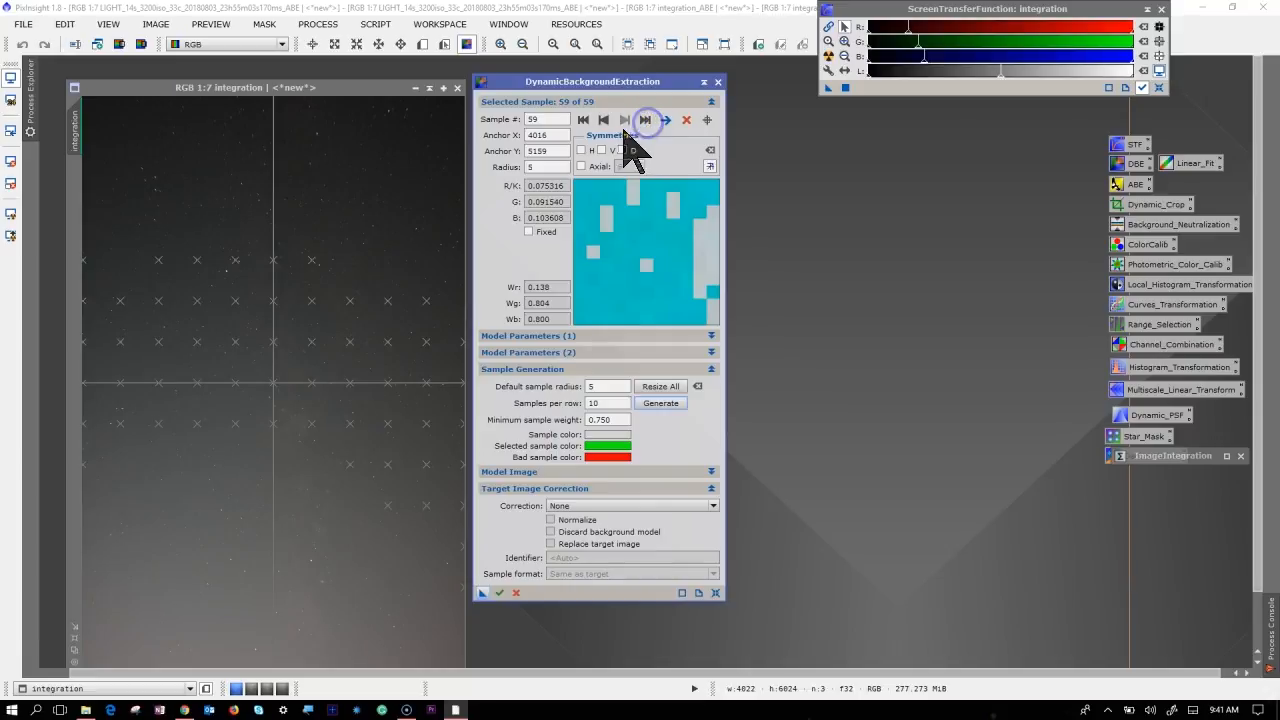
{"action": "left_click", "coordinate": [603, 120]}
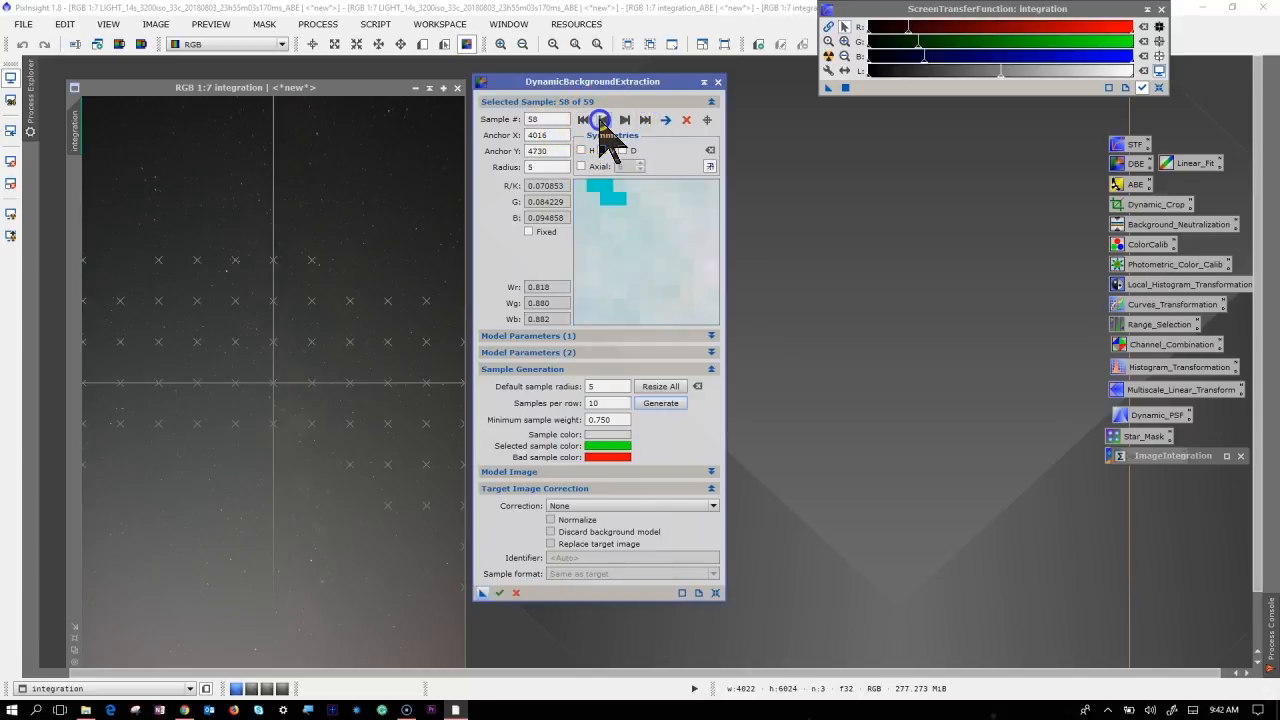
{"action": "left_click", "coordinate": [603, 120]}
{"action": "left_click", "coordinate": [603, 120]}
{"action": "left_click", "coordinate": [603, 120]}
{"action": "left_click", "coordinate": [603, 120]}
{"action": "left_click", "coordinate": [603, 120]}
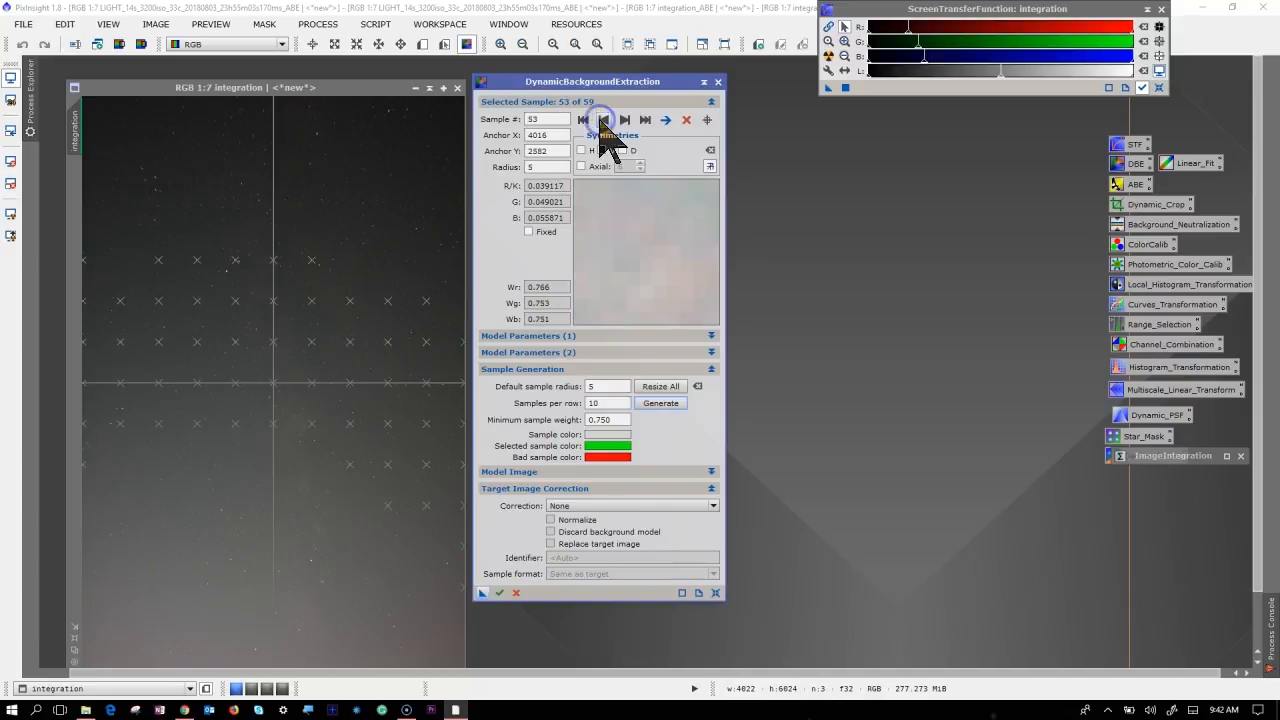
{"action": "left_click", "coordinate": [603, 120]}
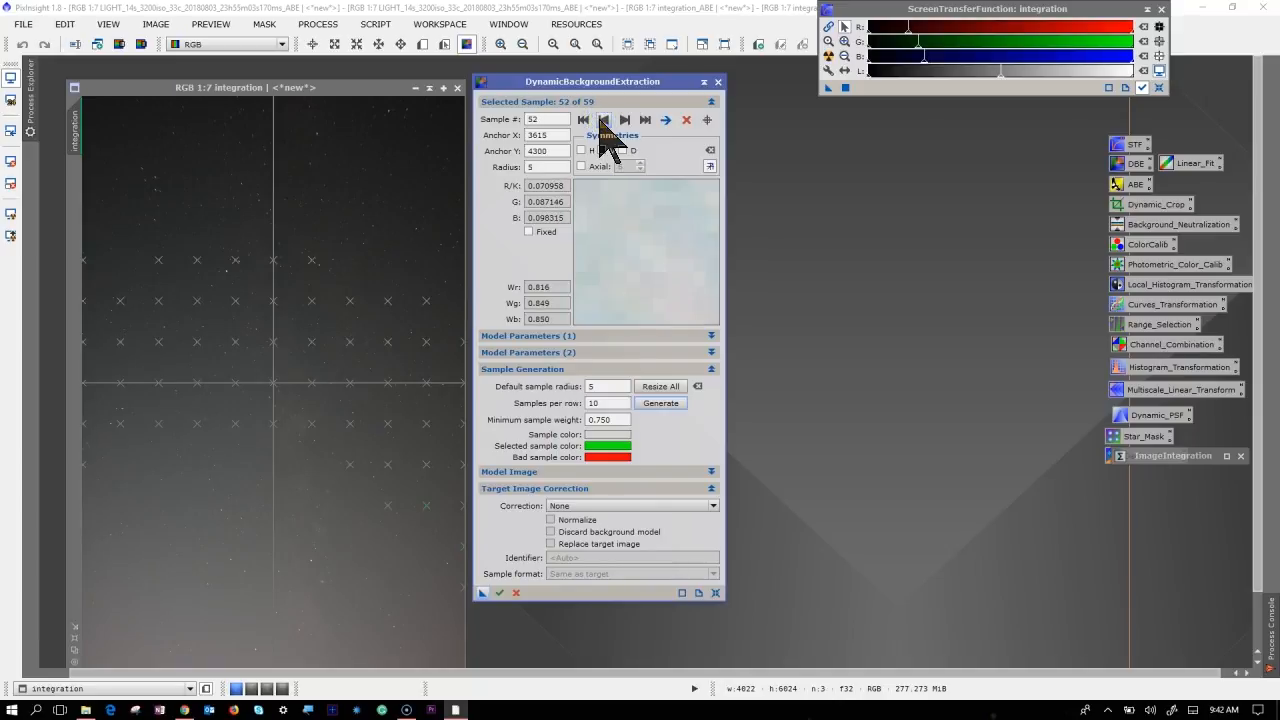
{"action": "left_click", "coordinate": [603, 120]}
{"action": "left_click", "coordinate": [603, 120]}
{"action": "left_click", "coordinate": [603, 120]}
{"action": "left_click", "coordinate": [603, 120]}
{"action": "left_click", "coordinate": [603, 120]}
{"action": "left_click", "coordinate": [603, 120]}
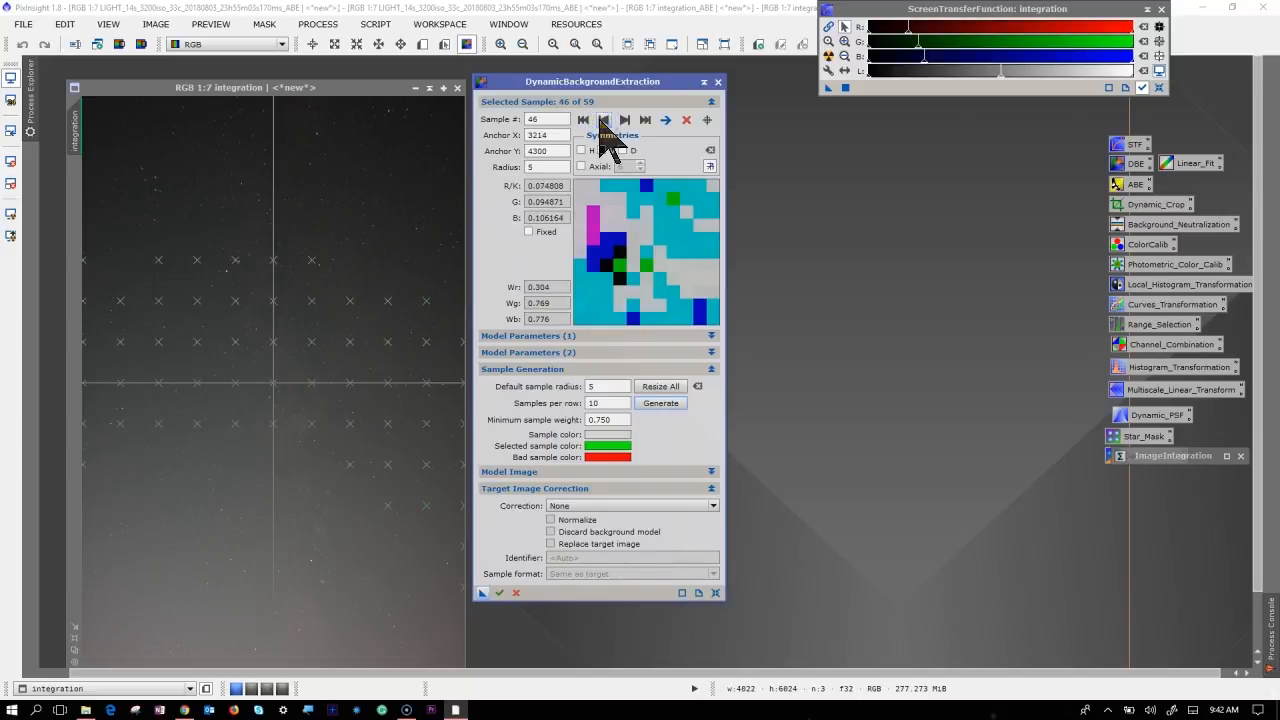
{"action": "left_click", "coordinate": [686, 120]}
{"action": "left_click", "coordinate": [686, 120]}
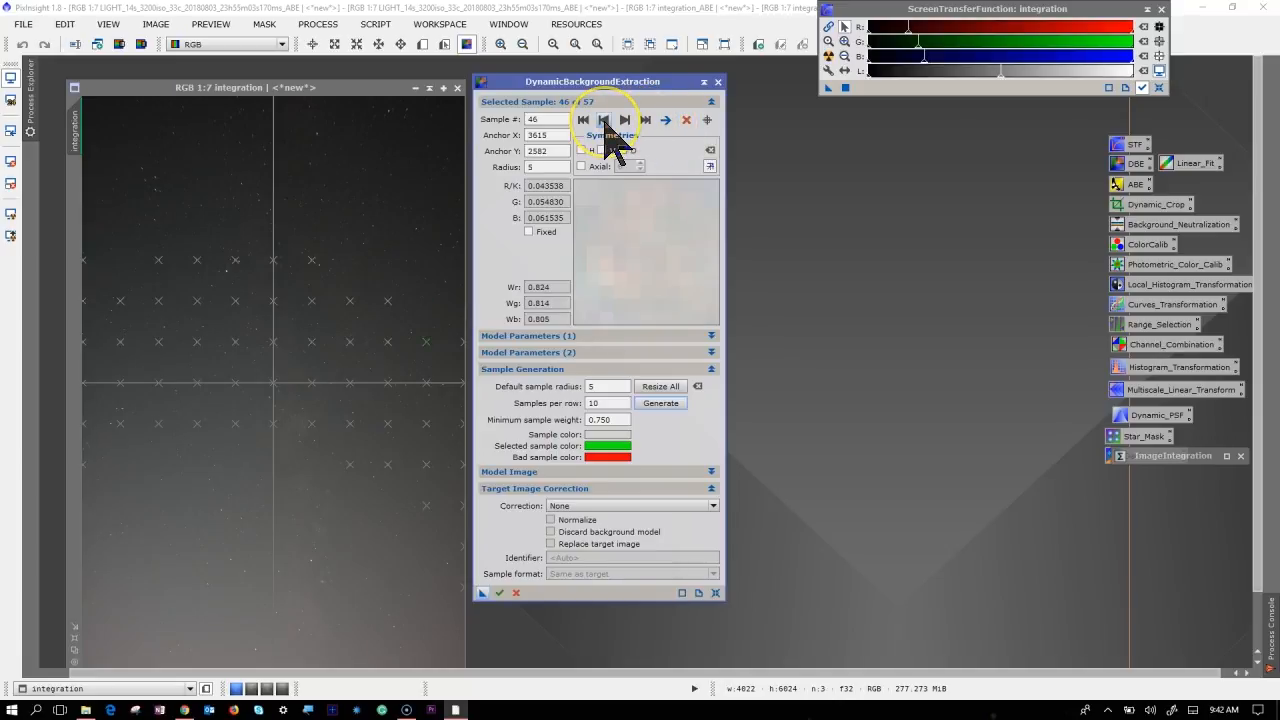
- Continue reviewing the background samples back to sample 25, and delete it together with the 25 samples that follow
{"action": "left_click", "coordinate": [603, 120]}
{"action": "left_click", "coordinate": [603, 120]}
{"action": "left_click", "coordinate": [603, 120]}
{"action": "left_click", "coordinate": [603, 120]}
{"action": "left_click", "coordinate": [603, 120]}
{"action": "left_click", "coordinate": [603, 120]}
{"action": "left_click", "coordinate": [603, 120]}
{"action": "left_click", "coordinate": [603, 120]}
{"action": "left_click", "coordinate": [603, 120]}
{"action": "left_click", "coordinate": [603, 120]}
{"action": "left_click", "coordinate": [603, 120]}
{"action": "left_click", "coordinate": [603, 120]}
{"action": "left_click", "coordinate": [603, 120]}
{"action": "left_click", "coordinate": [603, 120]}
{"action": "left_click", "coordinate": [603, 120]}
{"action": "left_click", "coordinate": [603, 120]}
{"action": "left_click", "coordinate": [603, 120]}
{"action": "left_click", "coordinate": [603, 120]}
{"action": "left_click", "coordinate": [603, 120]}
{"action": "left_click", "coordinate": [603, 120]}
{"action": "left_click", "coordinate": [603, 120]}
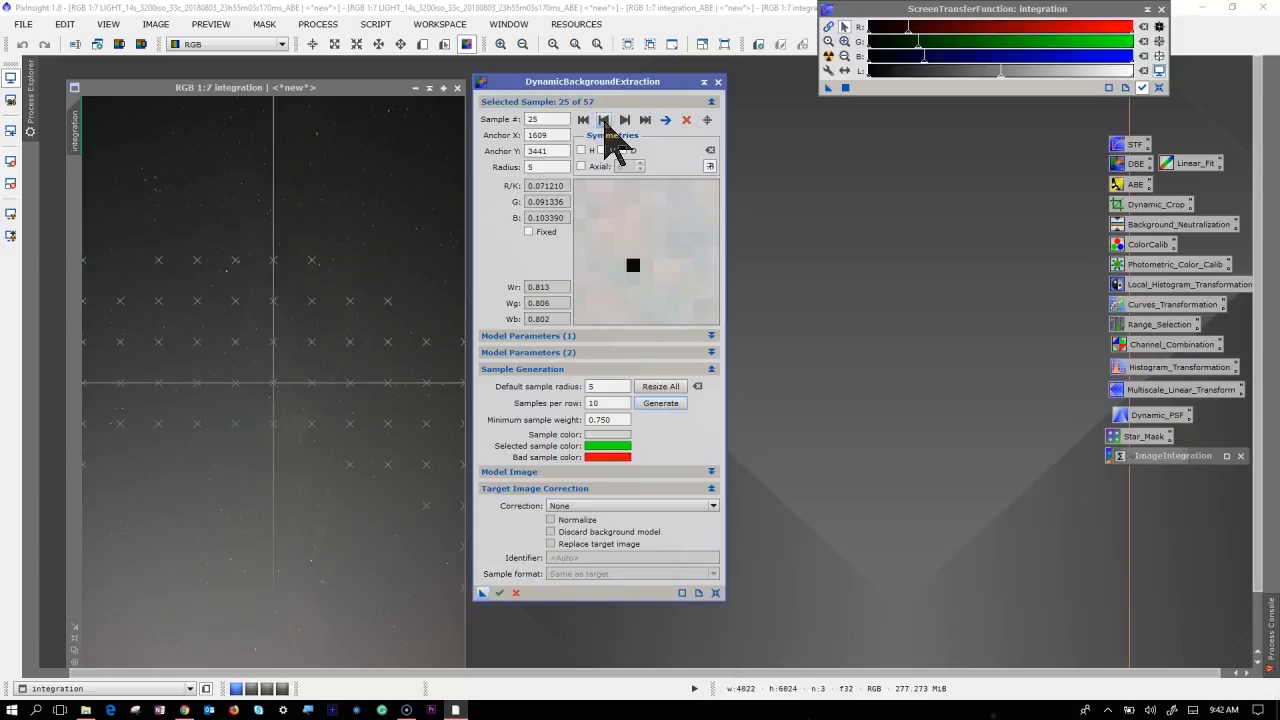
{"action": "left_click", "coordinate": [687, 121]}
{"action": "left_click", "coordinate": [687, 121]}
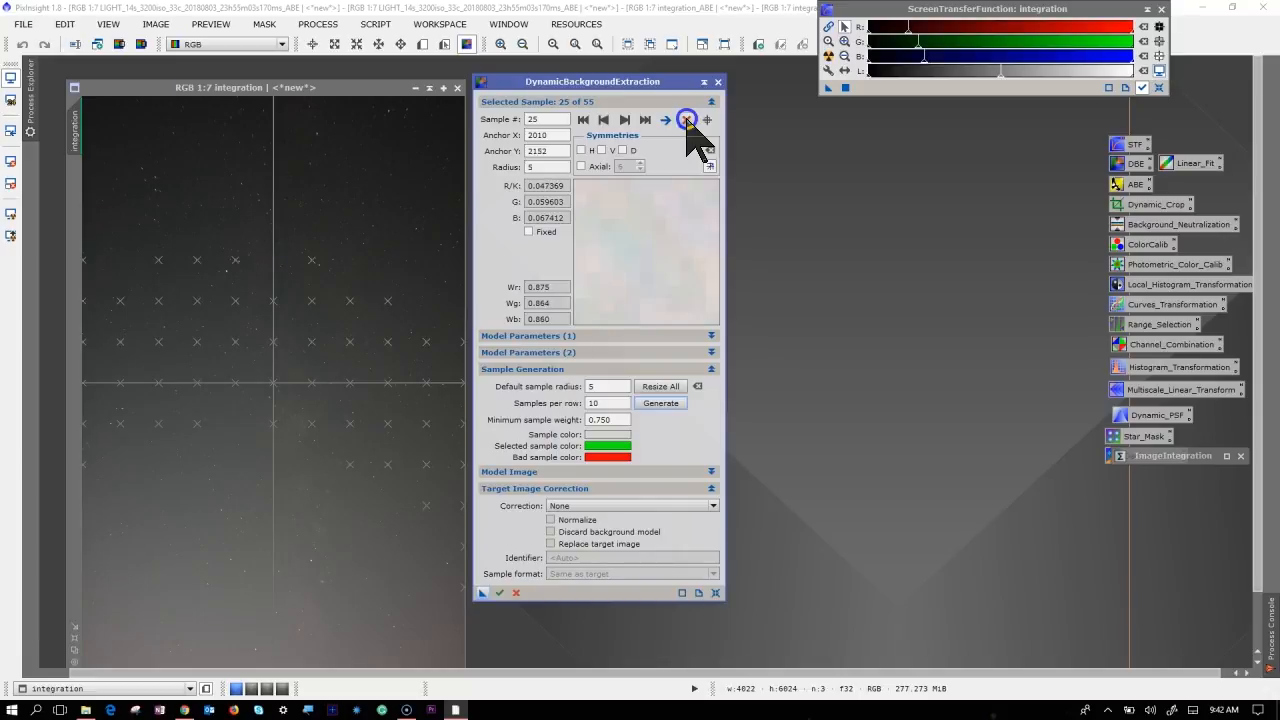
{"action": "left_click", "coordinate": [687, 121]}
{"action": "left_click", "coordinate": [687, 121]}
{"action": "left_click", "coordinate": [687, 121]}
{"action": "left_click", "coordinate": [687, 121]}
{"action": "left_click", "coordinate": [687, 121]}
{"action": "left_click", "coordinate": [687, 121]}
{"action": "left_click", "coordinate": [687, 121]}
{"action": "left_click", "coordinate": [687, 121]}
{"action": "left_click", "coordinate": [687, 121]}
{"action": "left_click", "coordinate": [687, 121]}
{"action": "left_click", "coordinate": [687, 121]}
{"action": "left_click", "coordinate": [687, 121]}
{"action": "left_click", "coordinate": [687, 121]}
{"action": "left_click", "coordinate": [687, 121]}
{"action": "left_click", "coordinate": [687, 121]}
{"action": "left_click", "coordinate": [687, 121]}
{"action": "left_click", "coordinate": [687, 121]}
{"action": "left_click", "coordinate": [687, 121]}
{"action": "left_click", "coordinate": [687, 121]}
{"action": "left_click", "coordinate": [687, 121]}
{"action": "left_click", "coordinate": [687, 121]}
{"action": "left_click", "coordinate": [687, 121]}
{"action": "left_click", "coordinate": [687, 121]}
{"action": "left_click", "coordinate": [687, 121]}
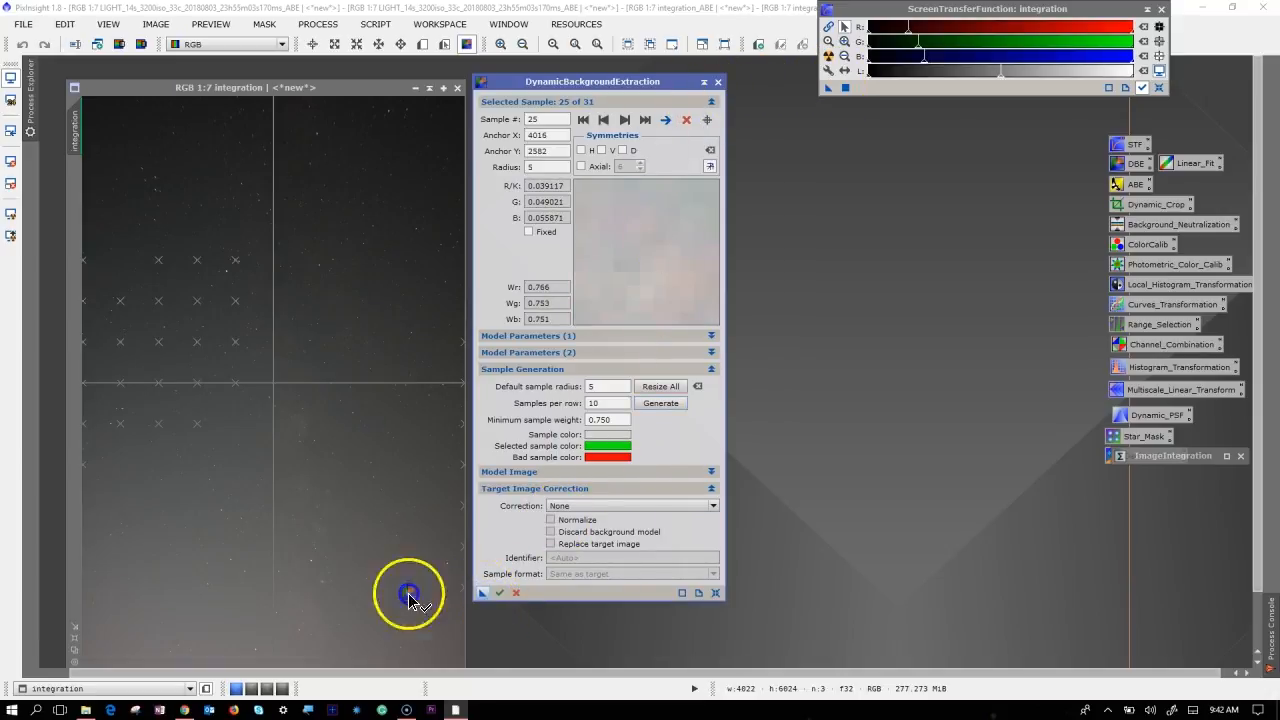
- Set the target image correction to Subtraction and apply DynamicBackgroundExtraction to the integration image
{"action": "left_click", "coordinate": [622, 505]}
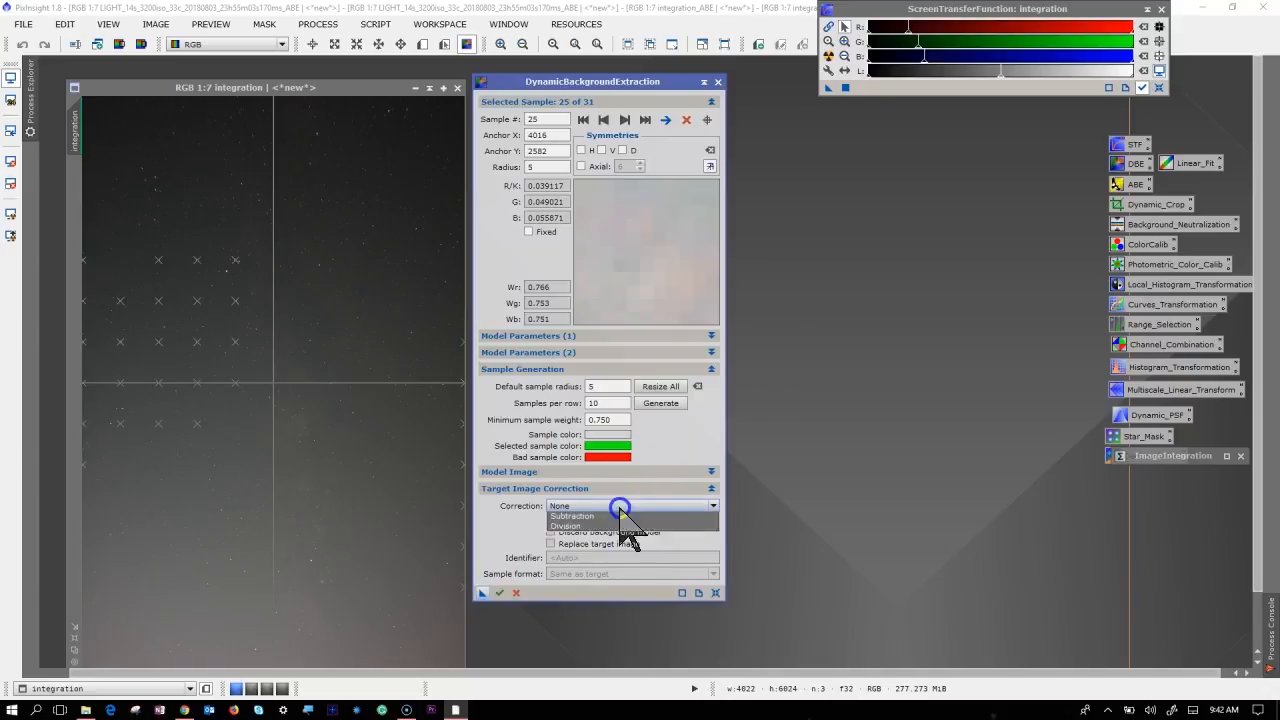
{"action": "left_click", "coordinate": [580, 525]}
{"action": "left_click_drag", "start_coordinate": [481, 593], "coordinate": [250, 578]}
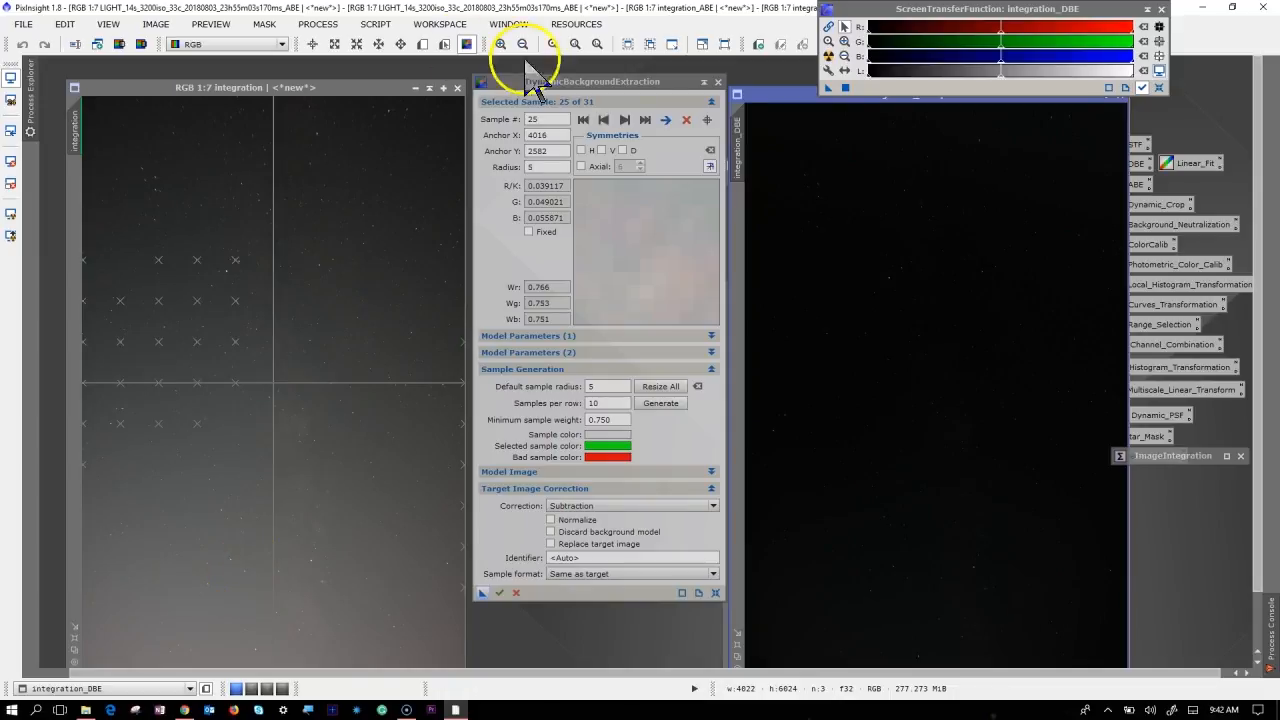
- Rearrange the integration_DBE image and the DynamicBackgroundExtraction window to view the corrected image beside the background model
{"action": "left_click_drag", "start_coordinate": [790, 95], "coordinate": [565, 88]}
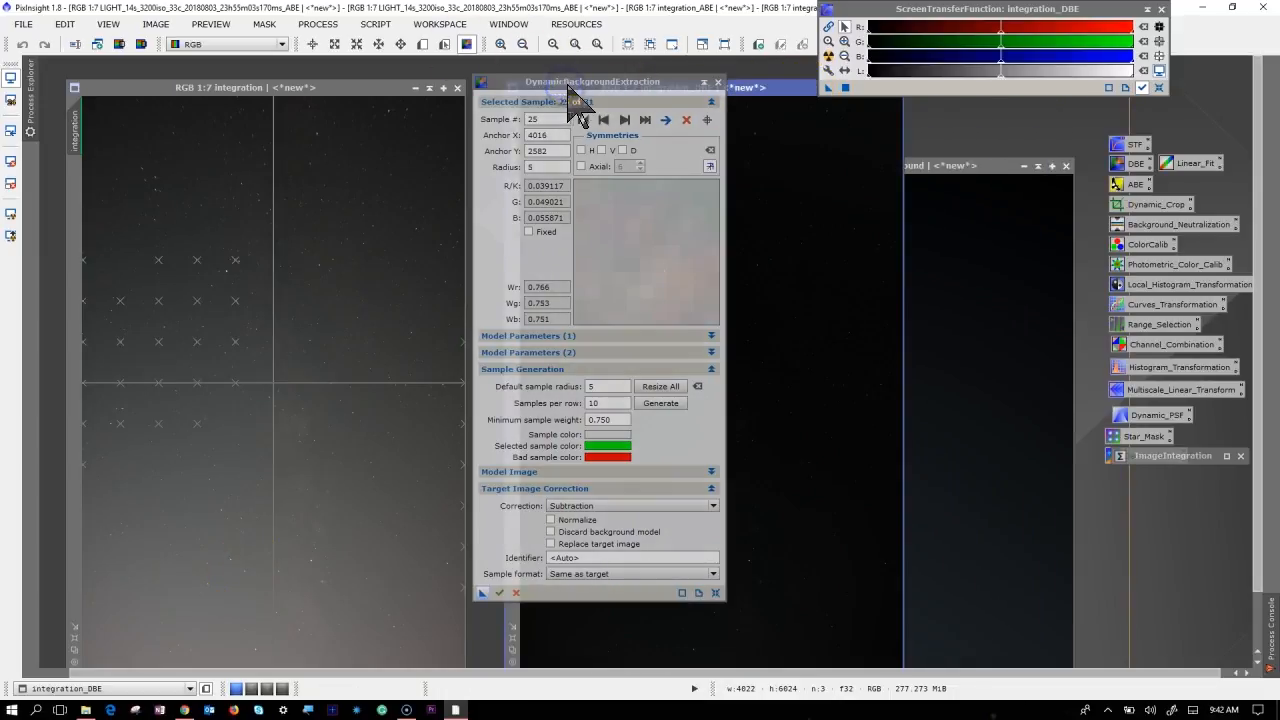
{"action": "left_click_drag", "start_coordinate": [686, 86], "coordinate": [474, 86]}
{"action": "left_click", "coordinate": [652, 88]}
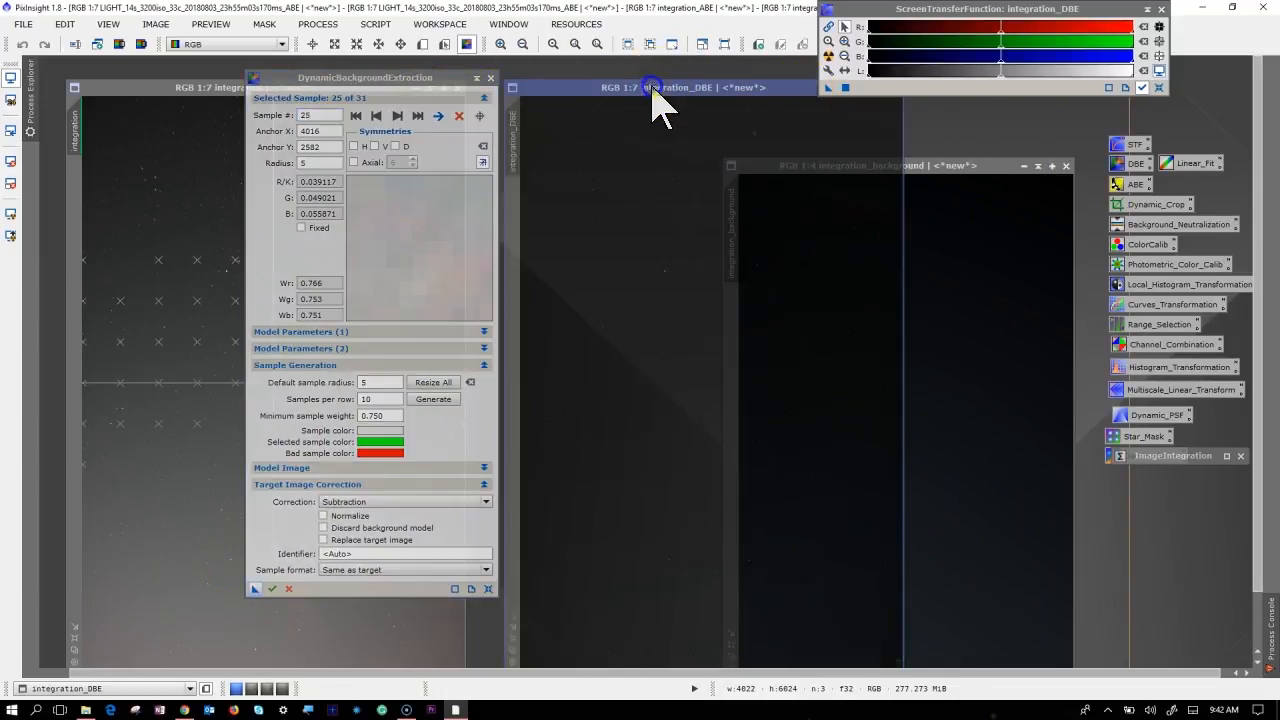
{"action": "left_click_drag", "start_coordinate": [652, 88], "coordinate": [652, 65]}
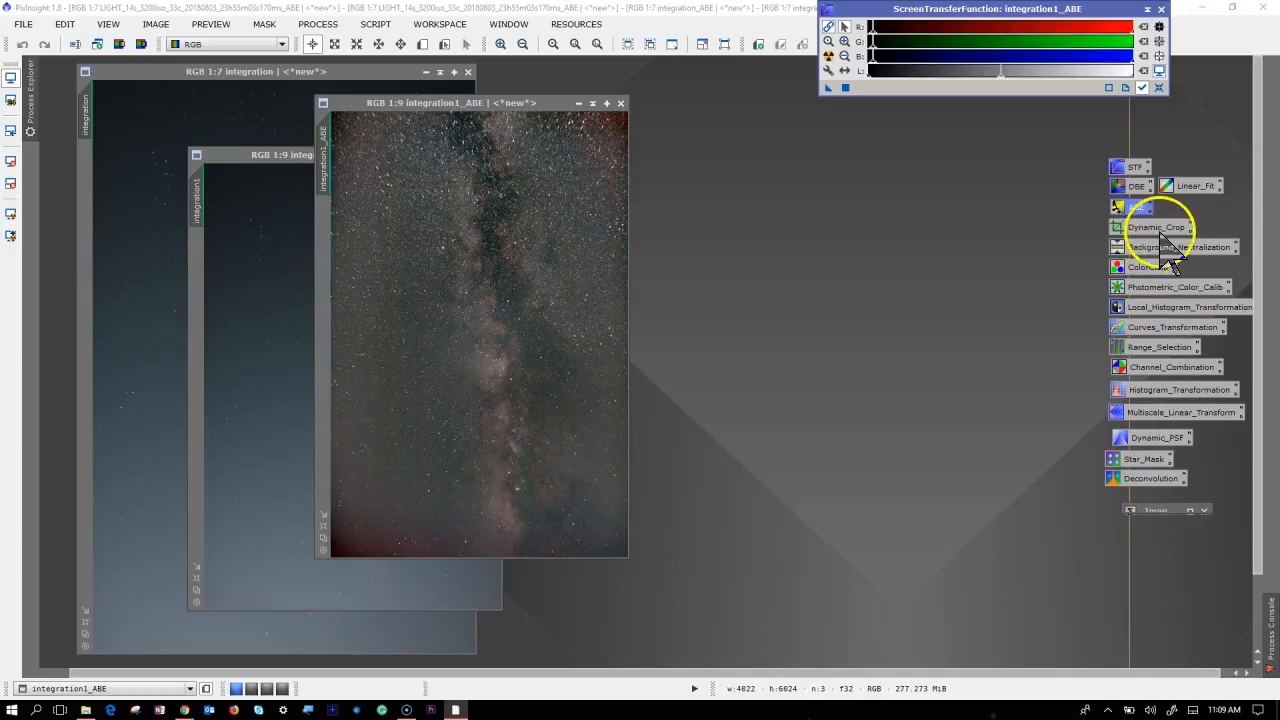
- Crop the uneven edges off the integration1_ABE image with DynamicCrop, keeping an area of about 3140 by 5214 pixels
{"action": "double_click", "coordinate": [1157, 227]}
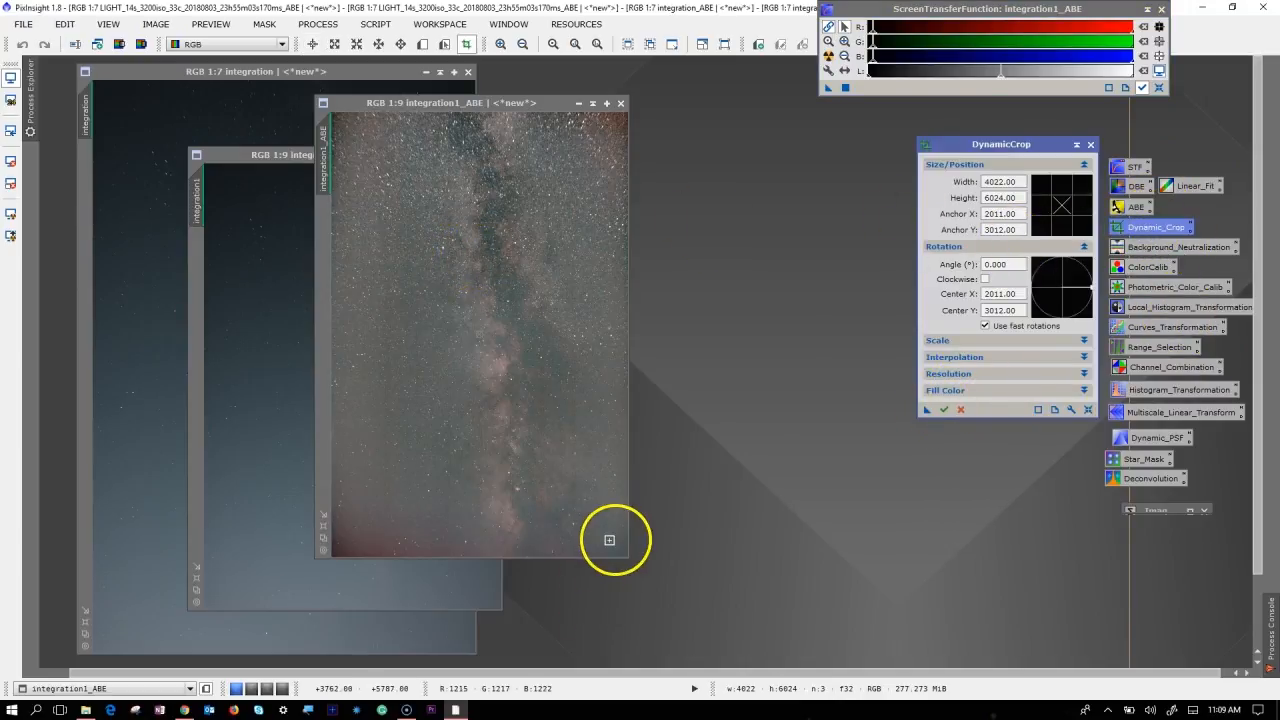
{"action": "left_click", "coordinate": [508, 491]}
{"action": "left_click_drag", "start_coordinate": [452, 549], "coordinate": [493, 408]}
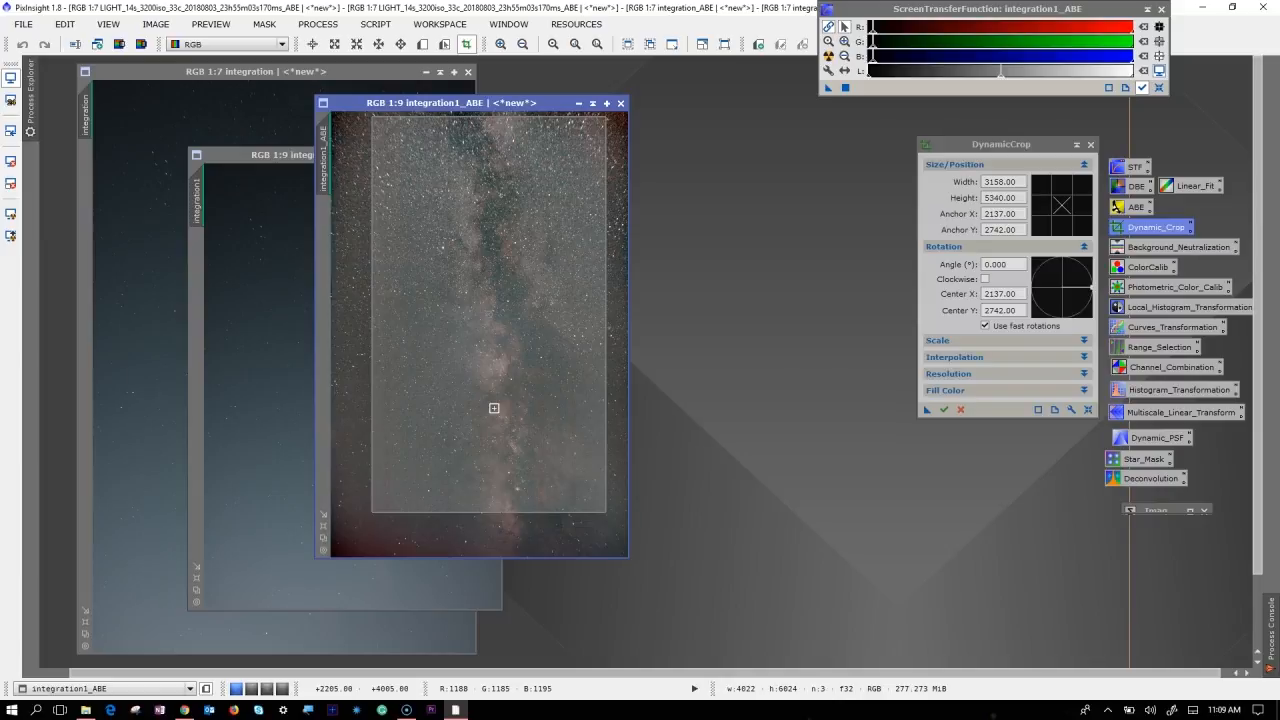
{"action": "left_click", "coordinate": [960, 409]}
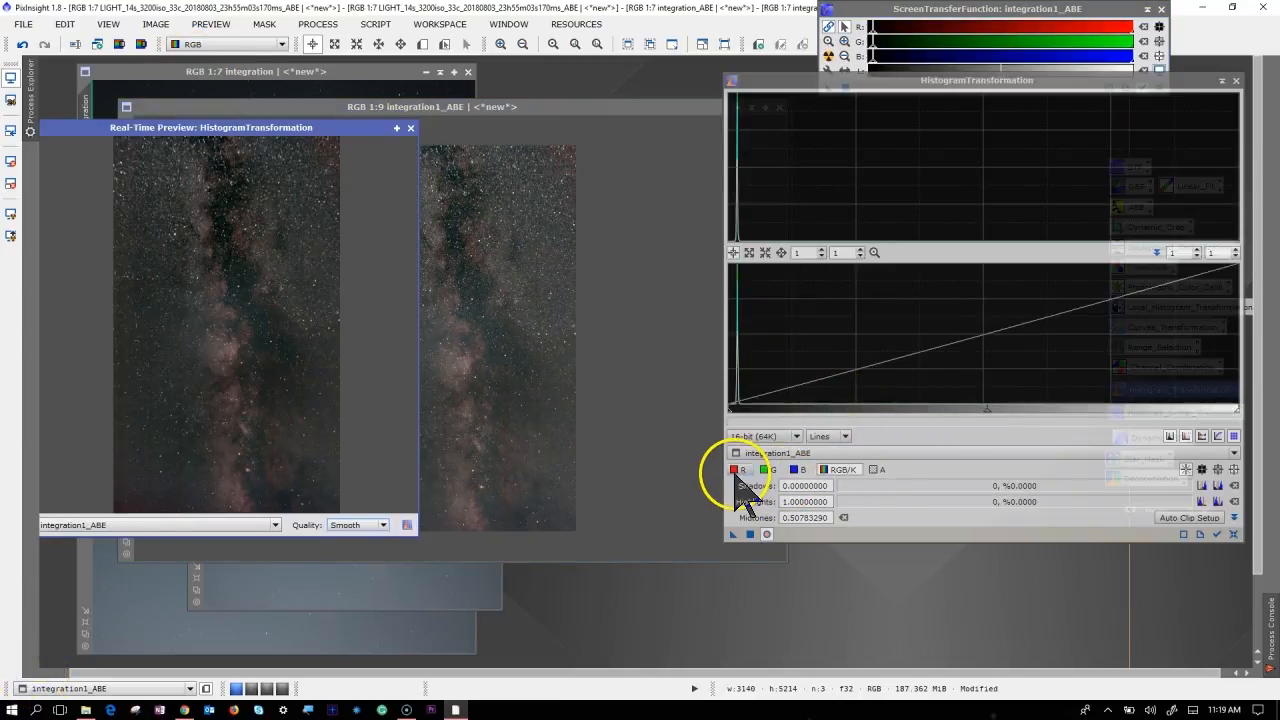
- Select the red channel in HistogramTransformation for the integration1_ABE image
{"action": "left_click", "coordinate": [737, 471]}
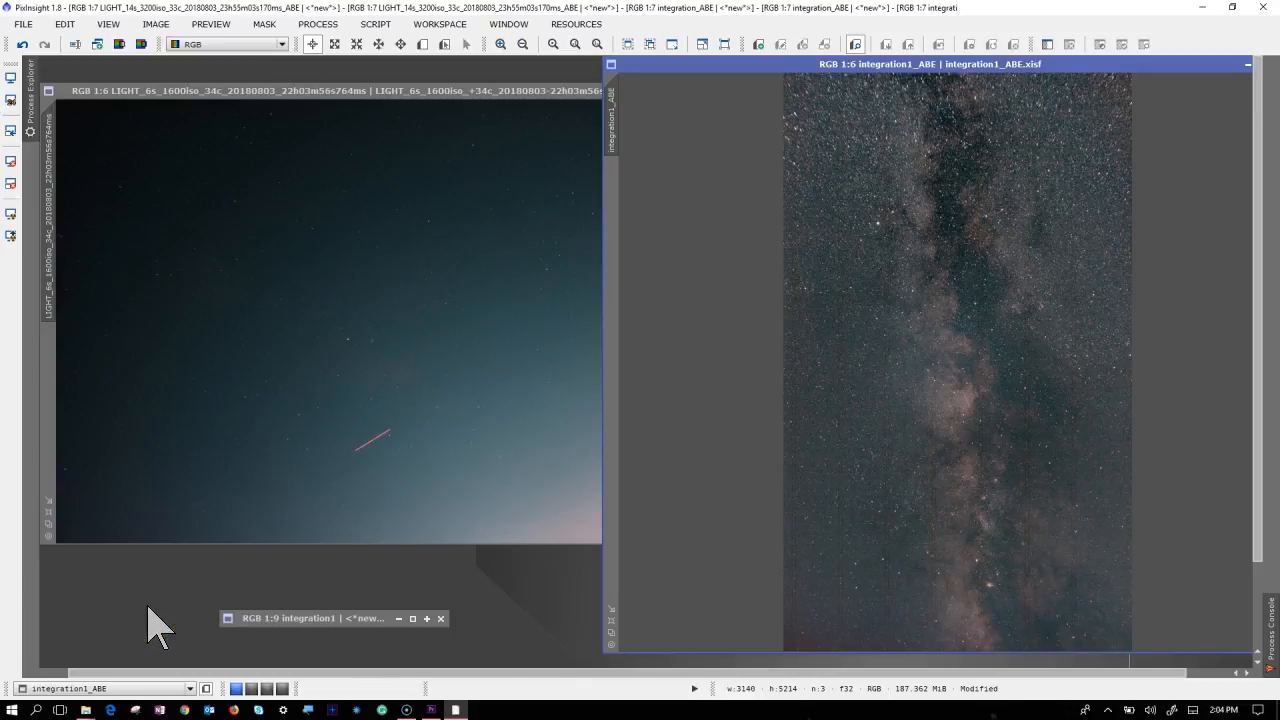
- Compare the original single 6-second frame with the processed integration1_ABE image
{"action": "left_click", "coordinate": [424, 90]}
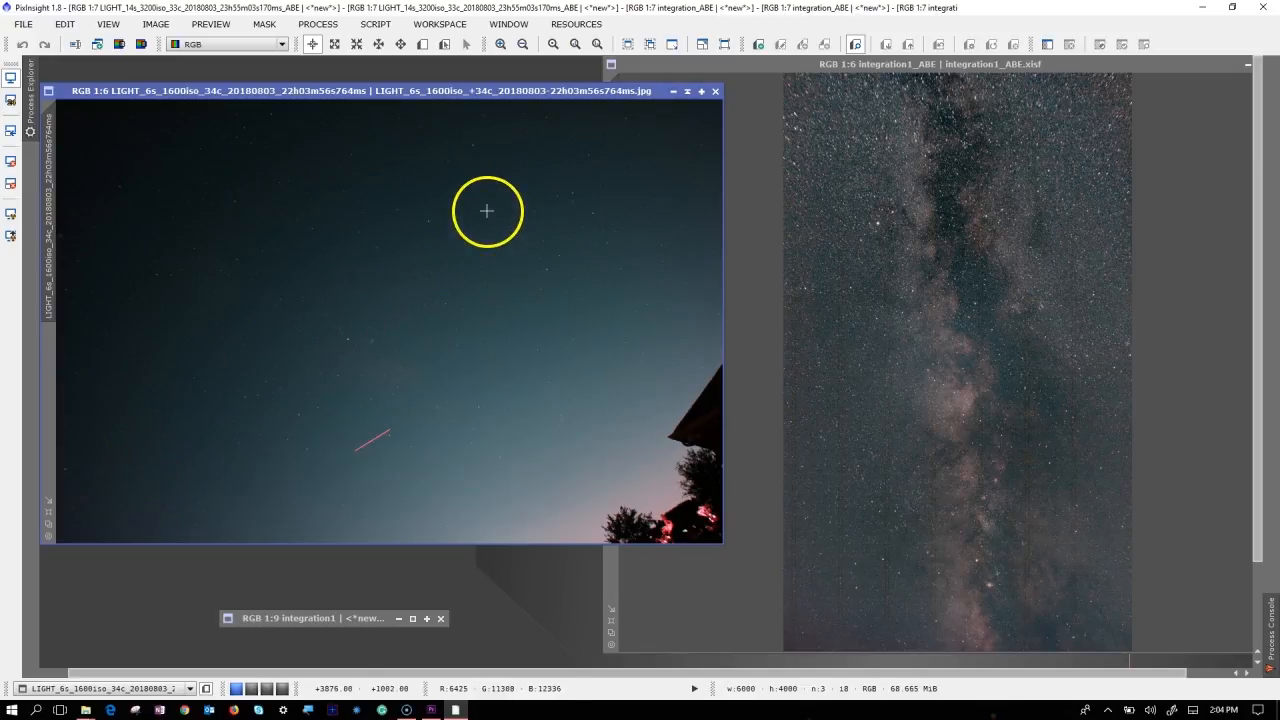
{"action": "left_click", "coordinate": [772, 64]}
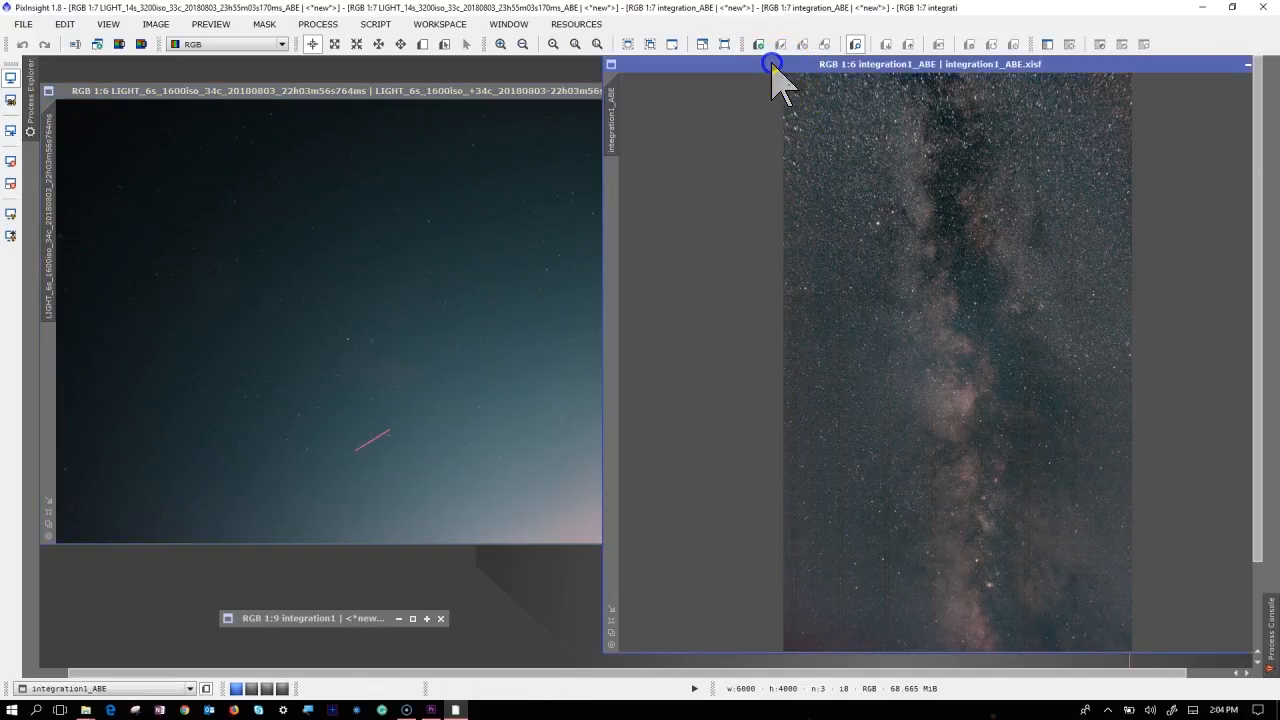
{"action": "left_click_drag", "start_coordinate": [1262, 429], "coordinate": [1255, 318]}
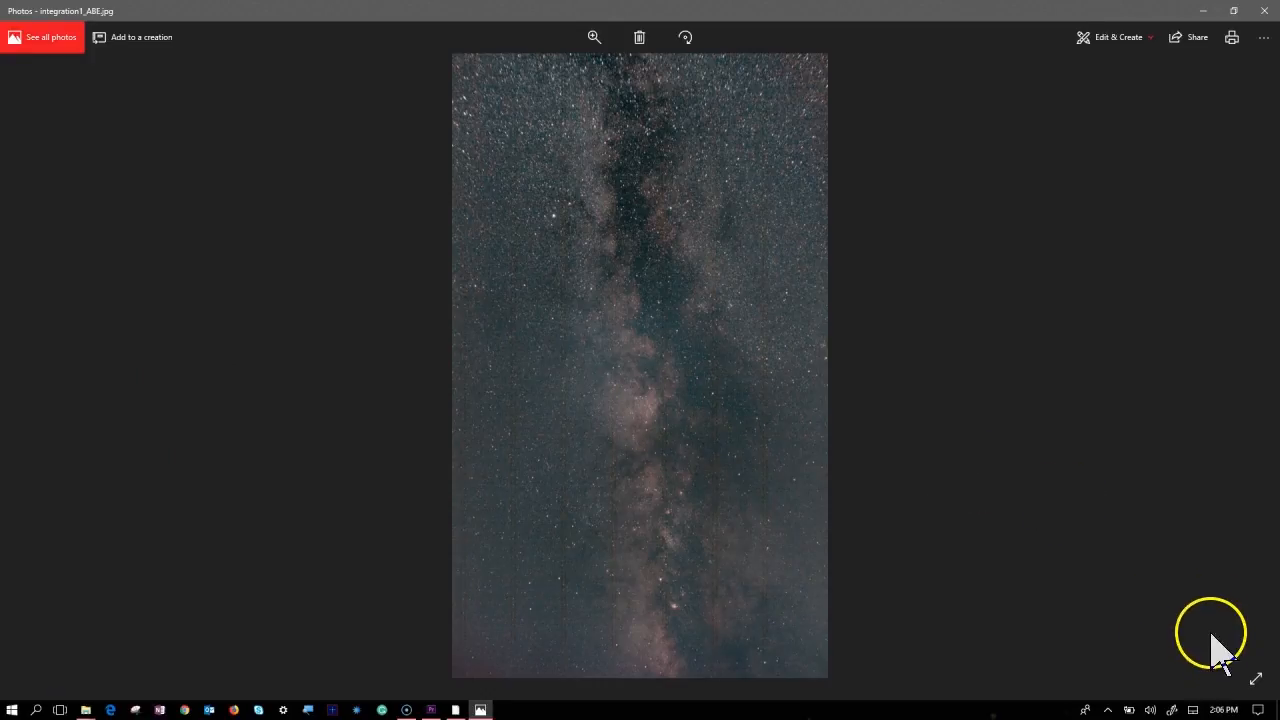
- View the exported integration1_ABE.jpg full screen
{"action": "left_click", "coordinate": [1256, 679]}
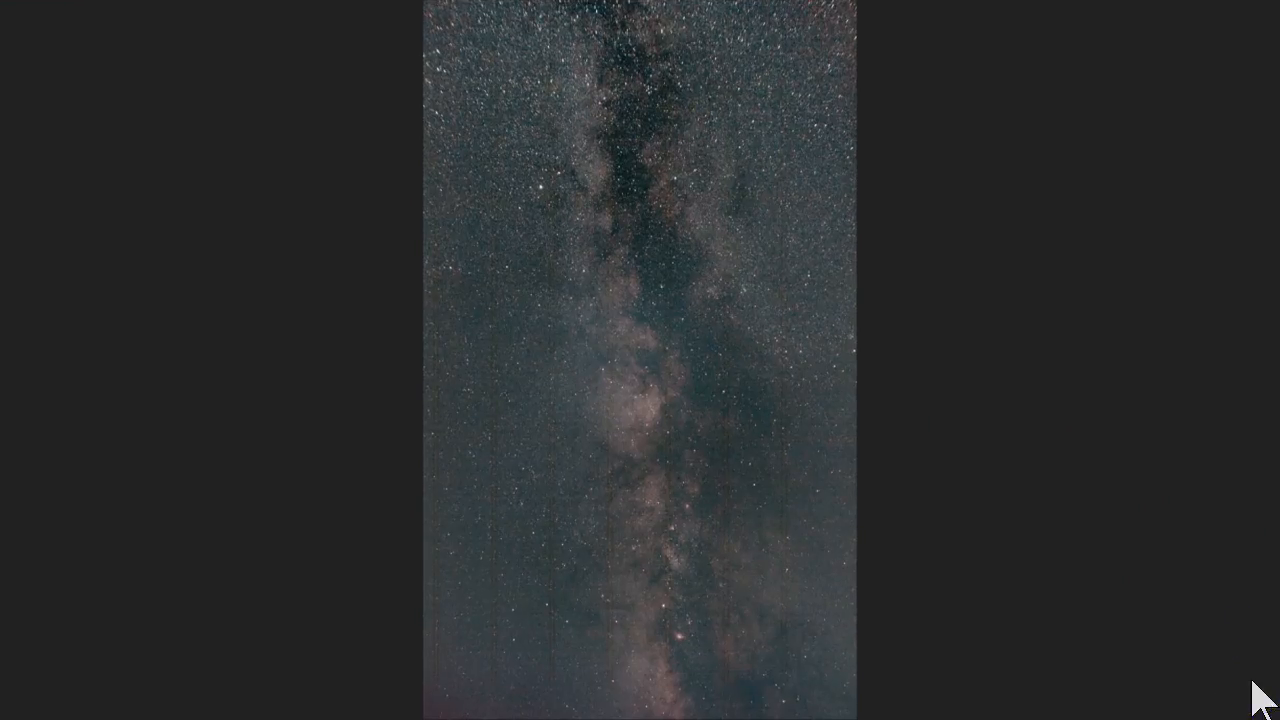
{"action": "left_click", "coordinate": [574, 272]}
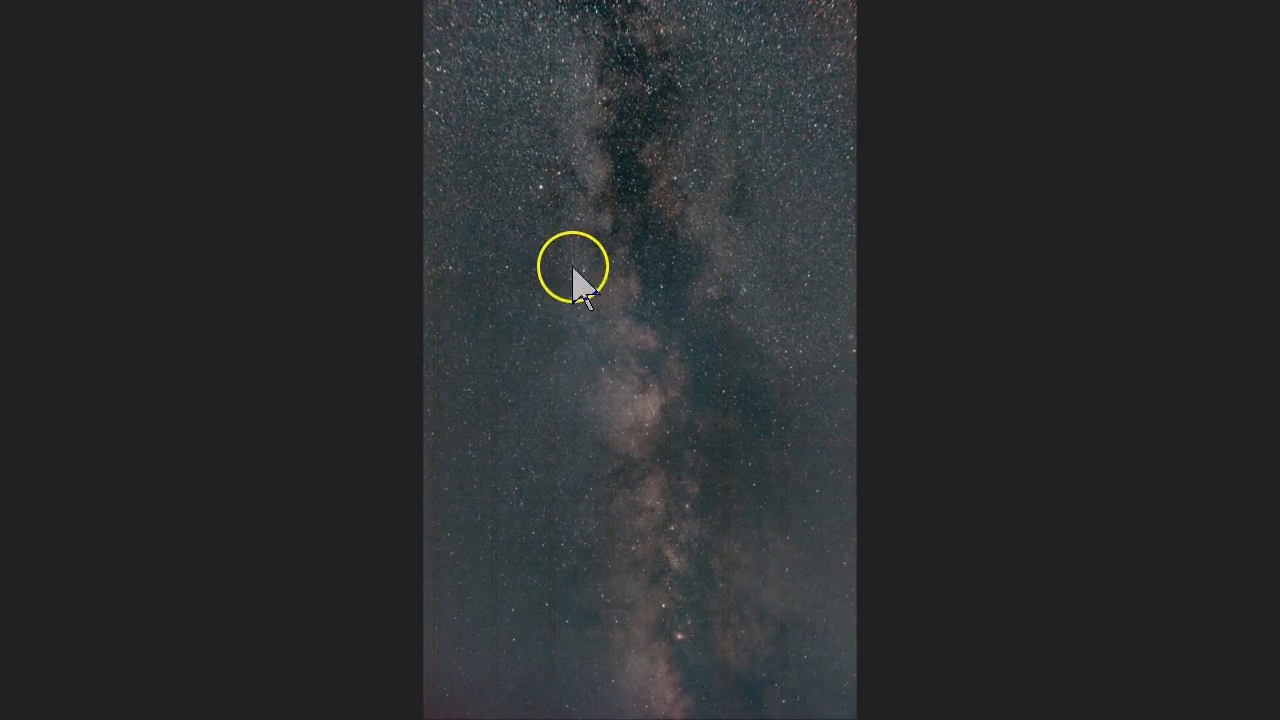
{"action": "left_click", "coordinate": [746, 457]}
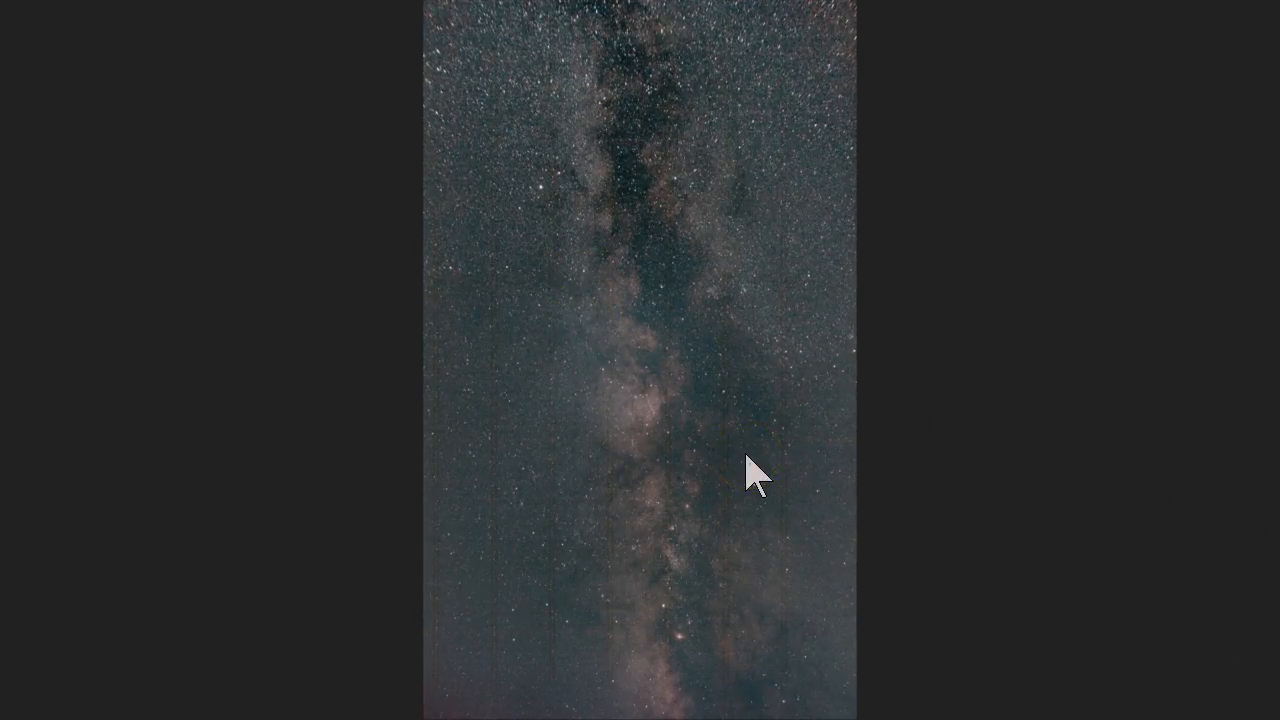
{"action": "left_click", "coordinate": [900, 511]}
{"action": "left_click", "coordinate": [951, 551]}
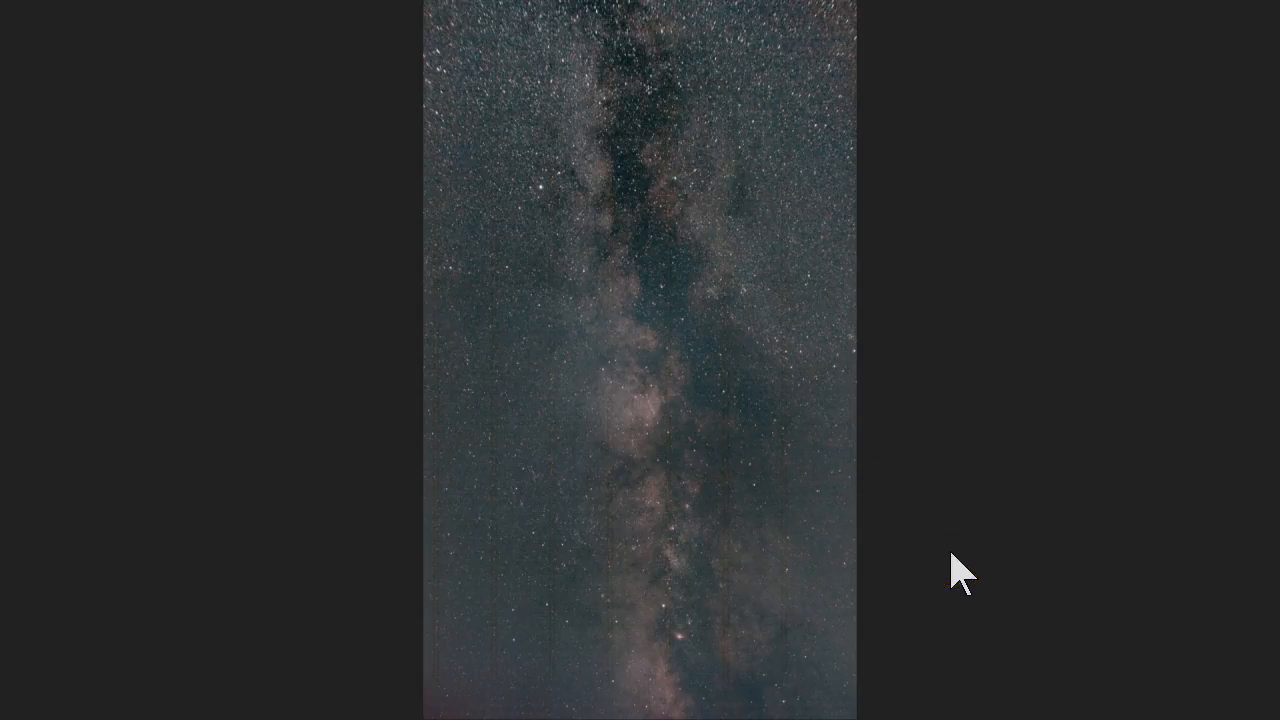